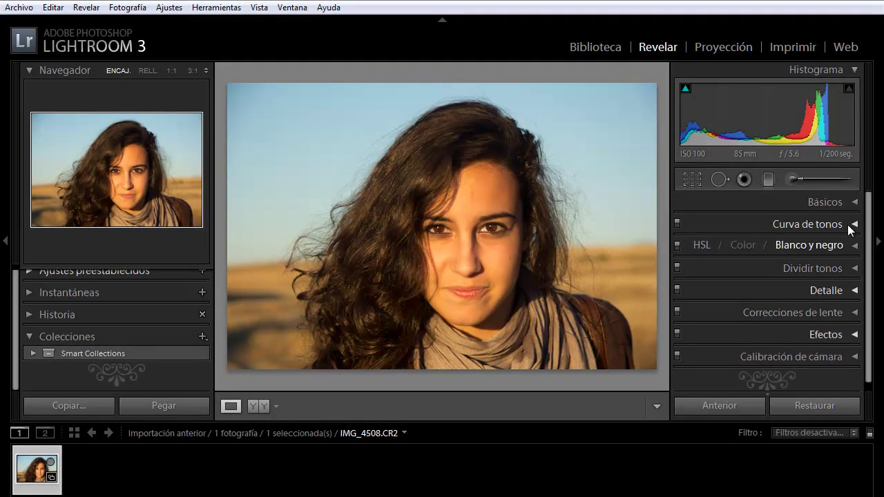
# Step: Show the Básicos panel, try a lower Brillo, then restore Brillo to +50
pyautogui.click(855, 202)
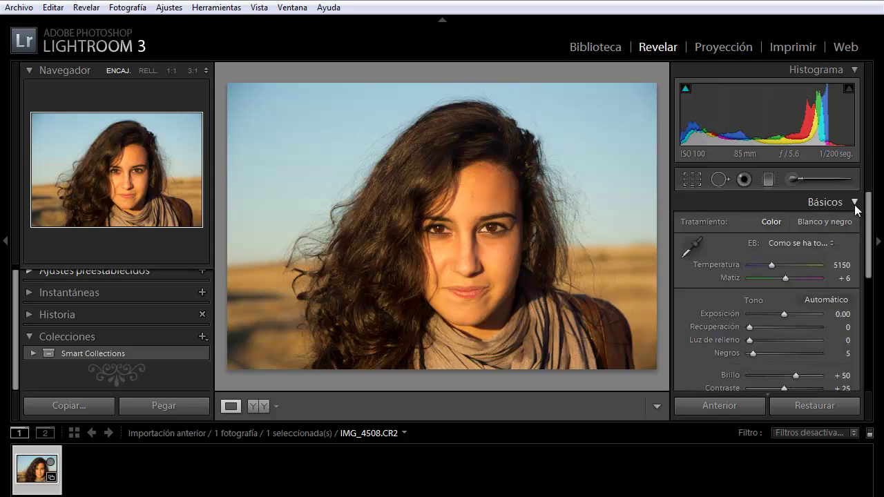
pyautogui.moveTo(869, 225); pyautogui.dragTo(869, 241)
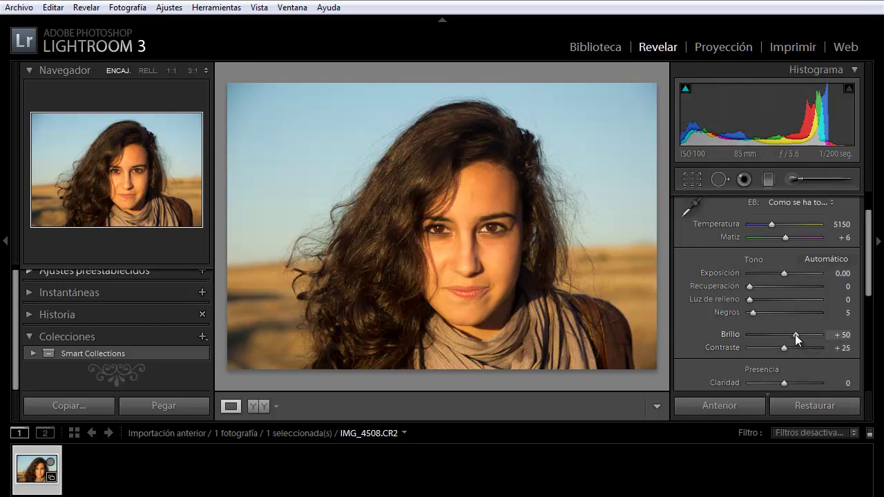
pyautogui.moveTo(795, 334); pyautogui.dragTo(783, 338)
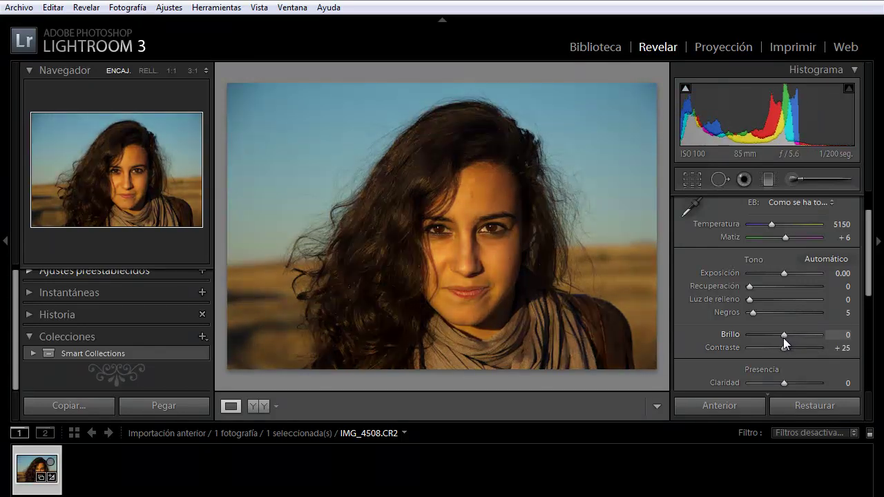
pyautogui.doubleClick(783, 335)
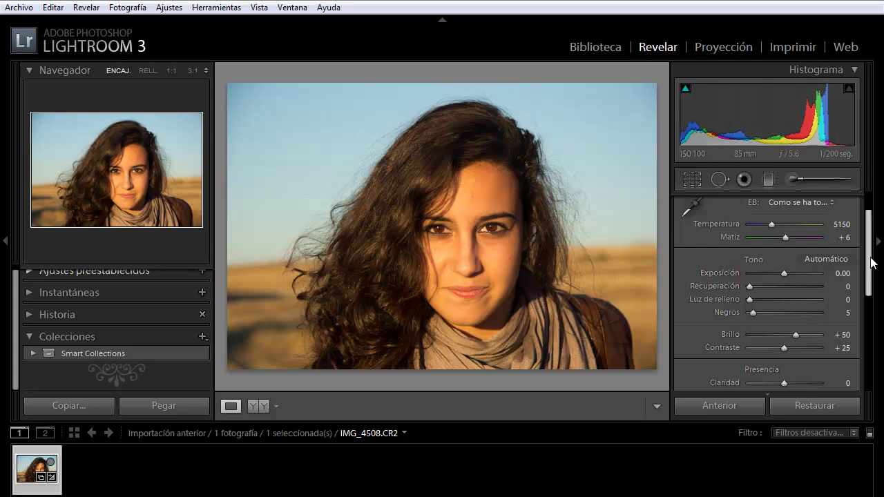
pyautogui.scroll(2, 871, 261)
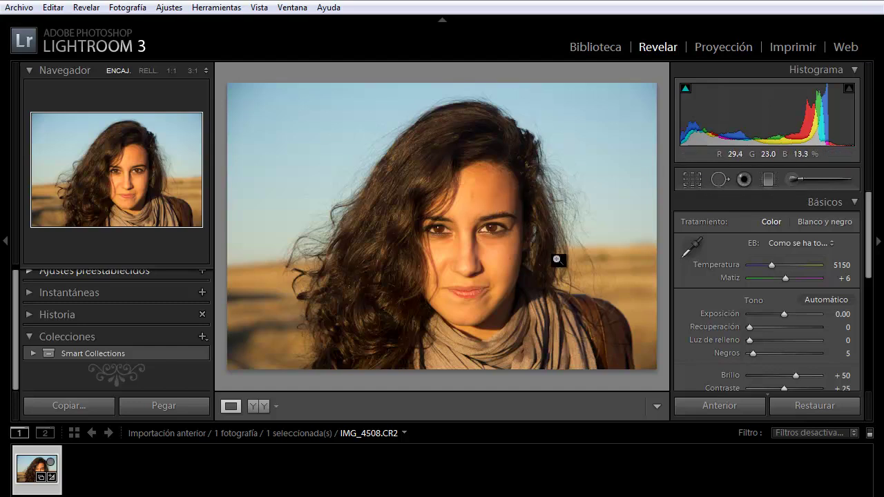
# Step: Zoom to 1:1 on the lips and set the Corregir spot-removal brush to size 30
pyautogui.click(486, 301)
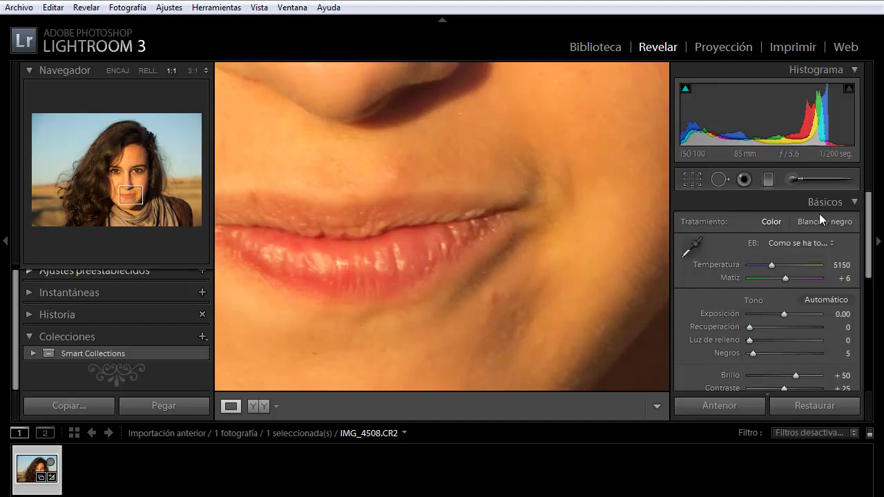
pyautogui.click(719, 180)
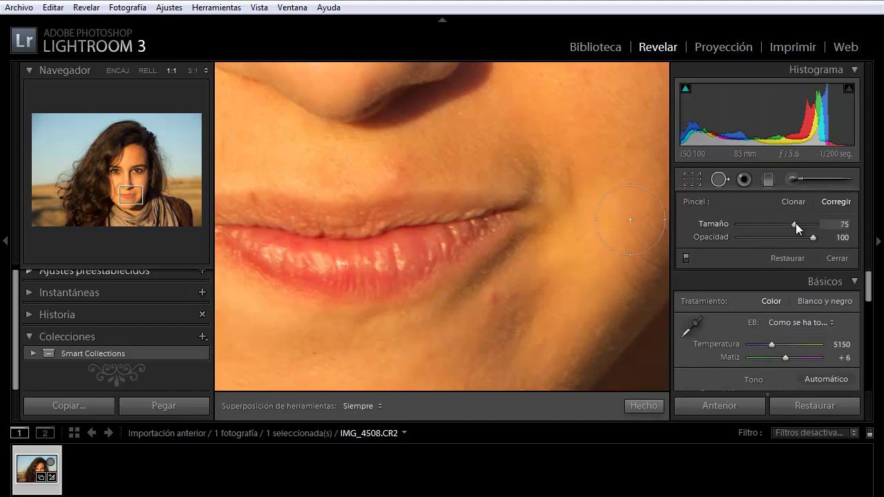
pyautogui.moveTo(796, 223); pyautogui.dragTo(771, 229)
pyautogui.moveTo(770, 223); pyautogui.dragTo(761, 224)
# Step: Heal the chin blemish below the lower lip from a cleaner skin source
pyautogui.click(490, 298)
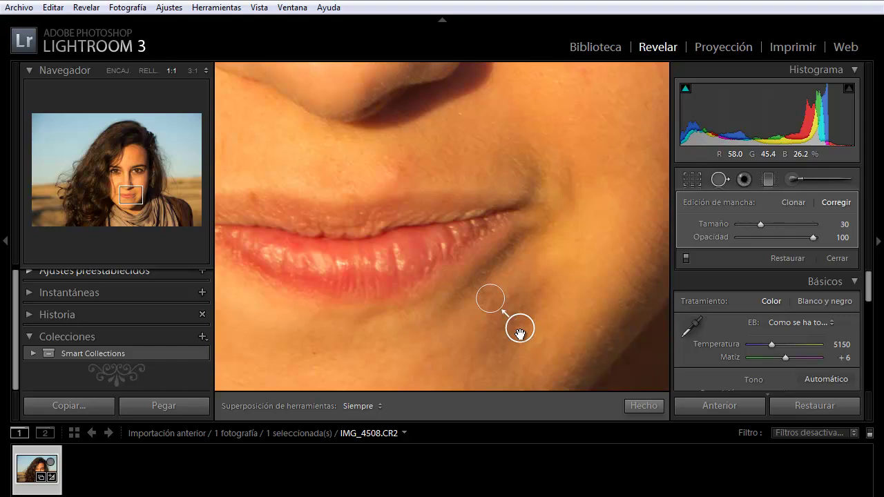
pyautogui.moveTo(520, 332); pyautogui.dragTo(540, 315)
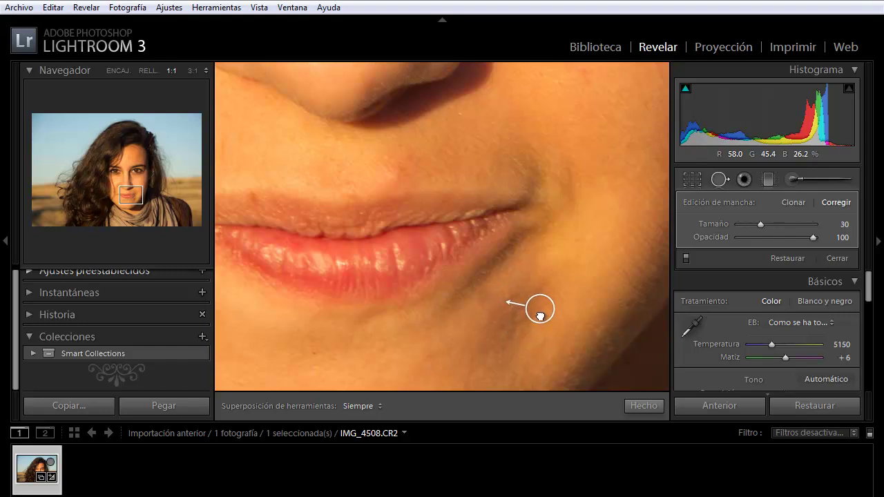
pyautogui.moveTo(539, 314); pyautogui.dragTo(540, 315)
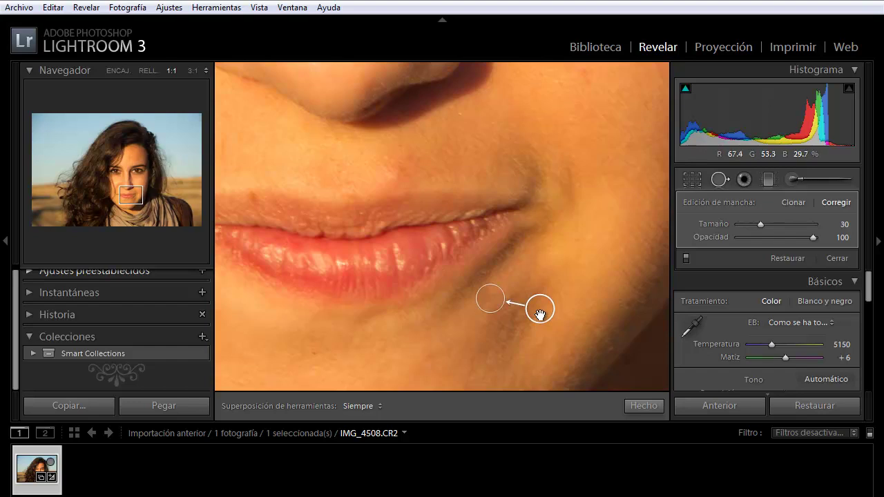
pyautogui.click(650, 405)
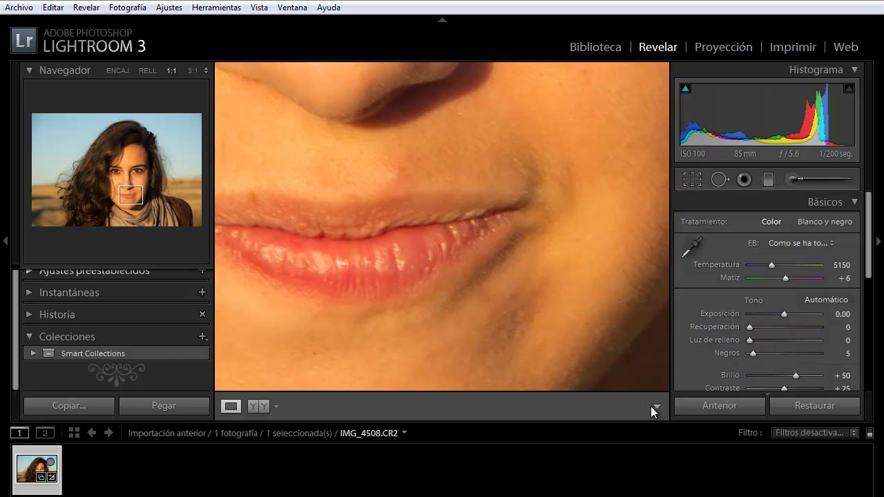
# Step: Heal a blemish above the upper lip and a spot on the cheek
pyautogui.click(720, 180)
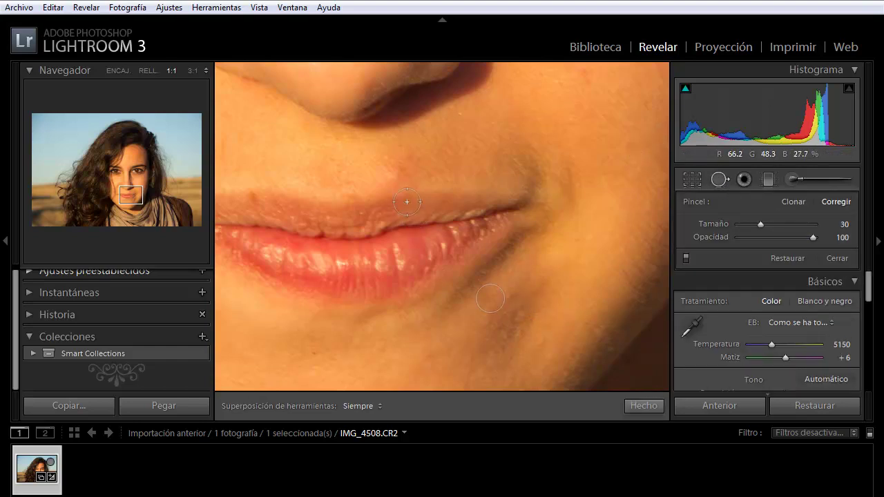
pyautogui.click(399, 174)
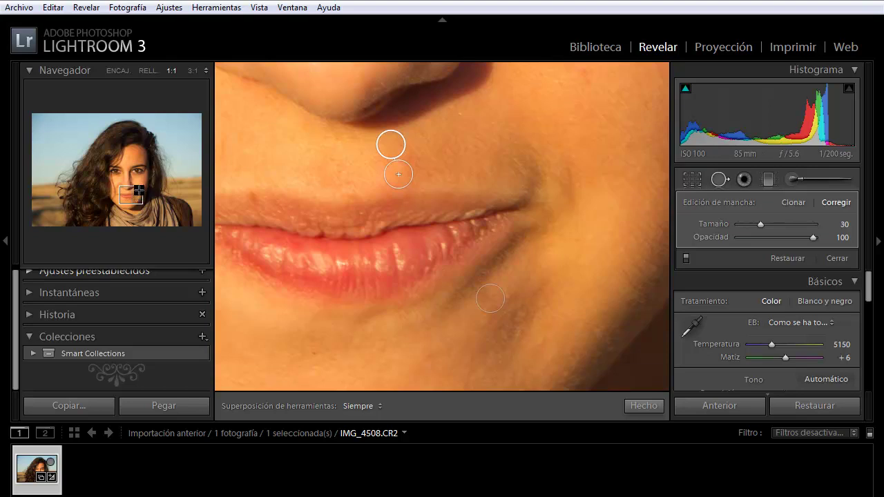
pyautogui.click(139, 189)
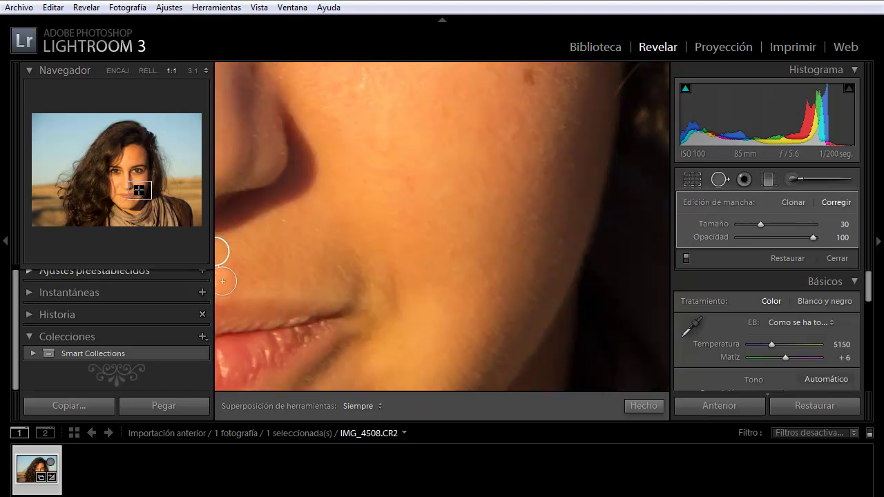
pyautogui.click(141, 185)
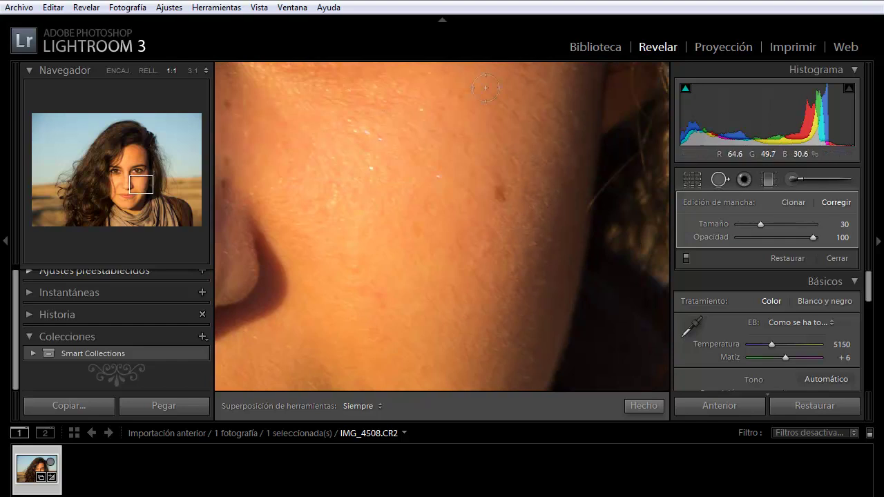
pyautogui.click(500, 189)
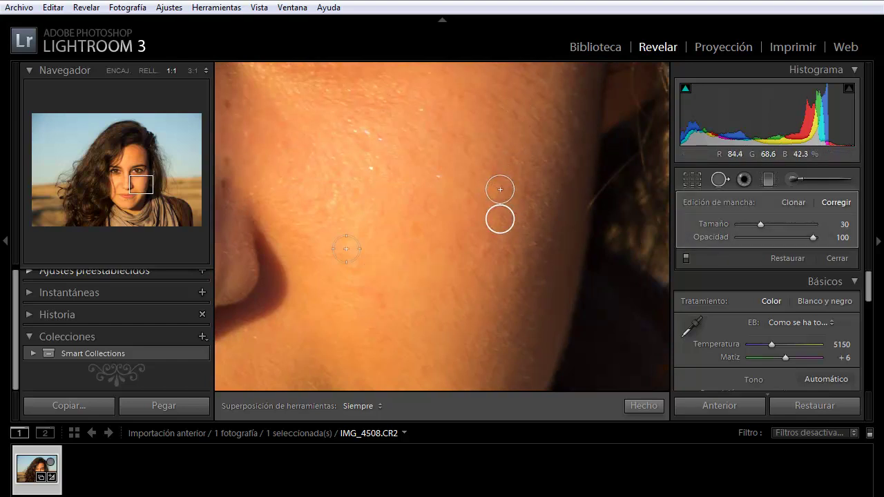
# Step: Heal two blemishes on the cheek just below the eye
pyautogui.click(136, 181)
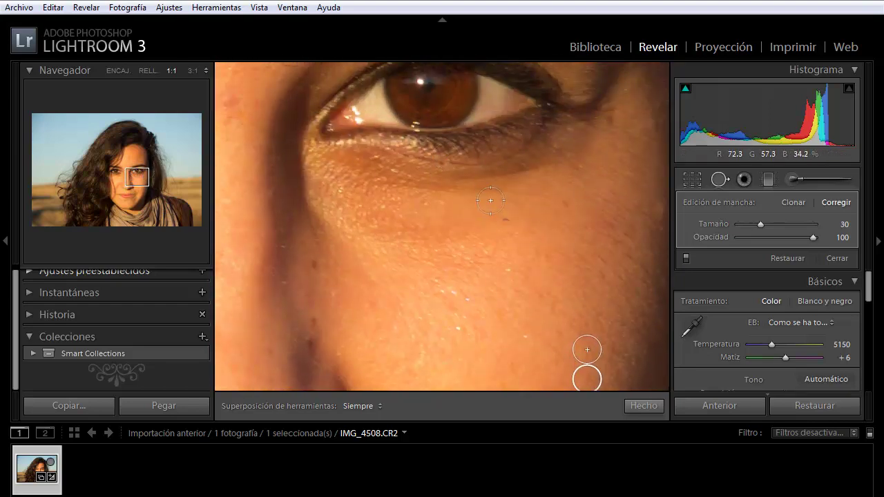
pyautogui.click(505, 220)
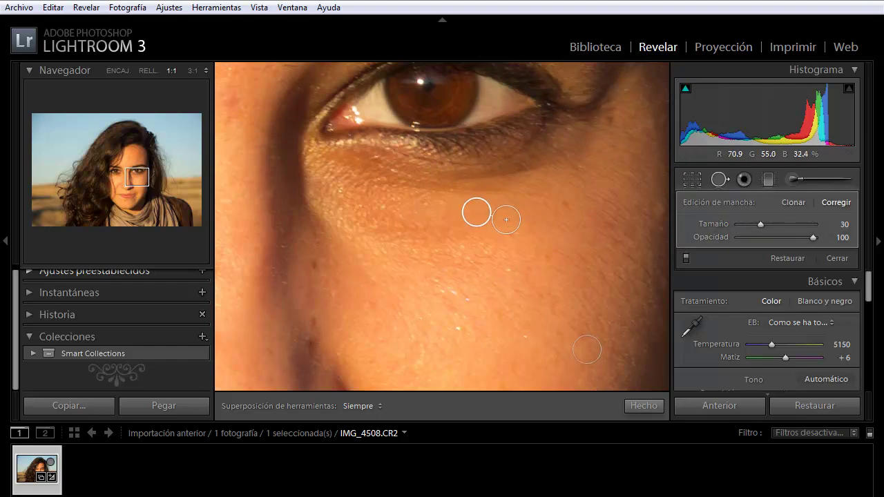
pyautogui.click(565, 204)
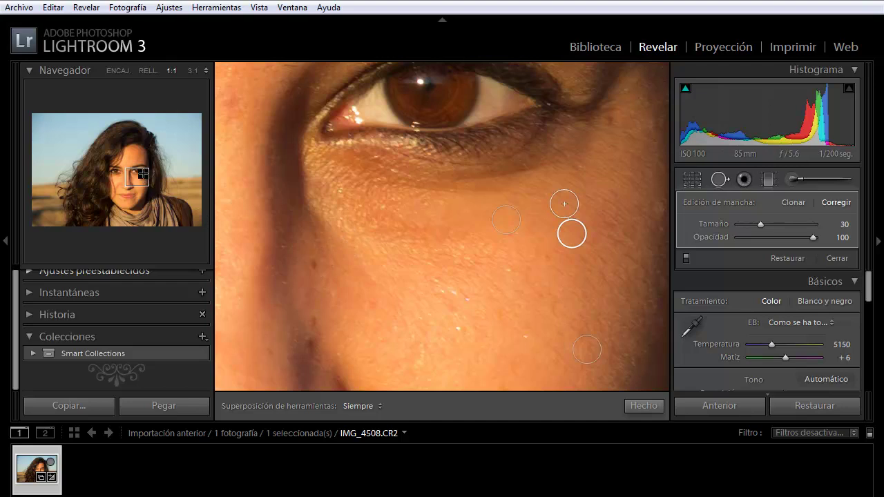
pyautogui.click(141, 174)
# Step: Heal spots above the eyebrow, beside the eye and high on the forehead
pyautogui.click(138, 168)
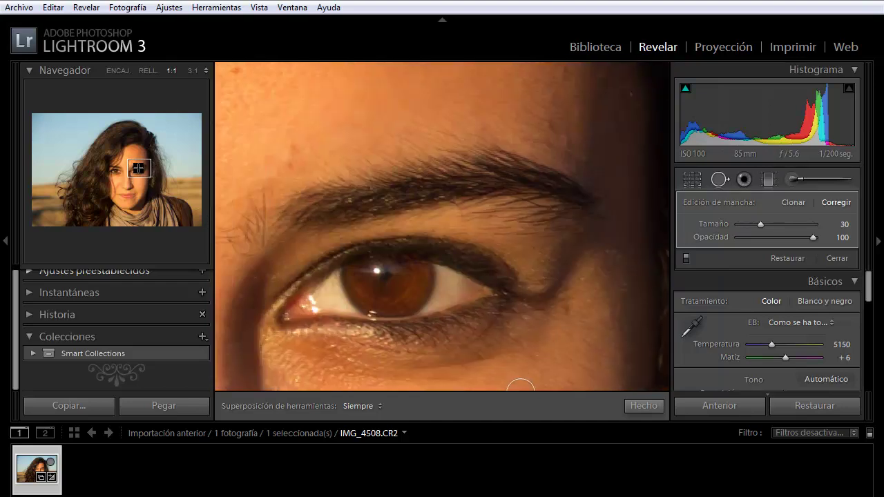
pyautogui.click(136, 167)
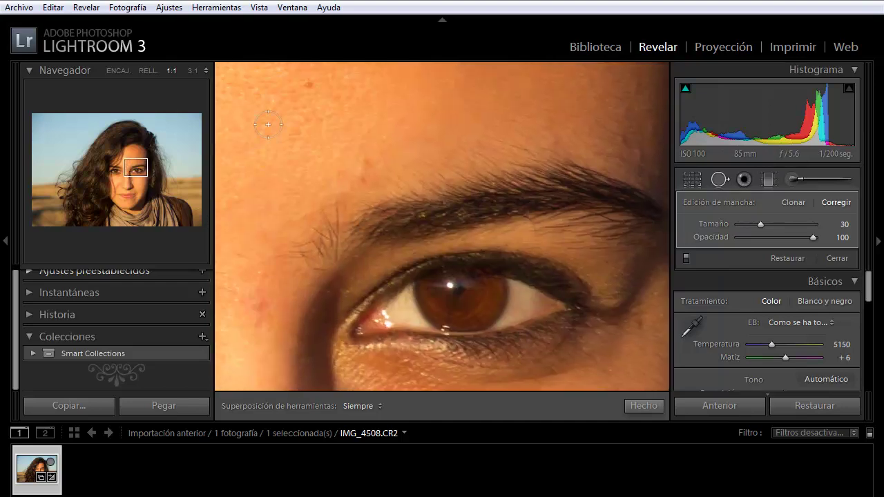
pyautogui.click(364, 167)
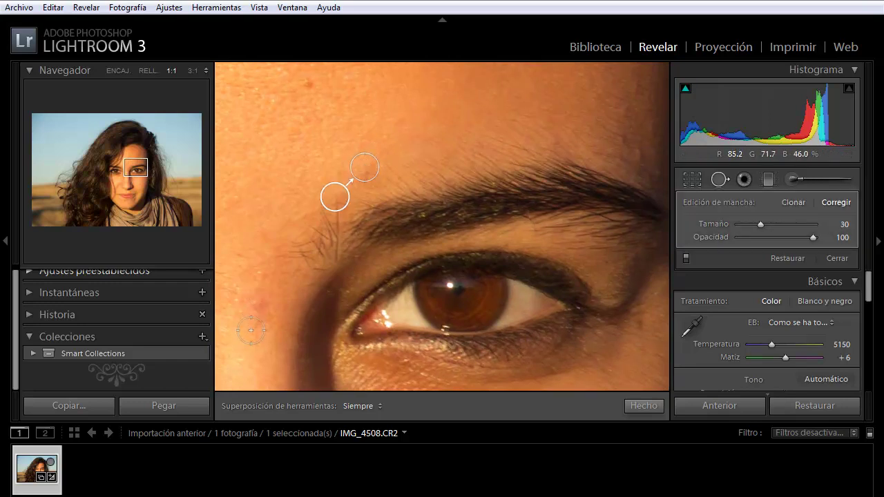
pyautogui.click(262, 303)
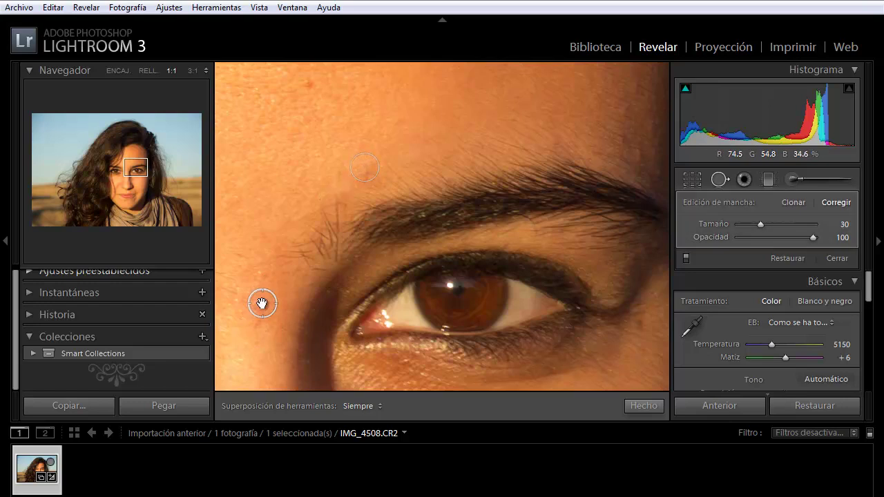
pyautogui.press('Escape')
pyautogui.click(305, 87)
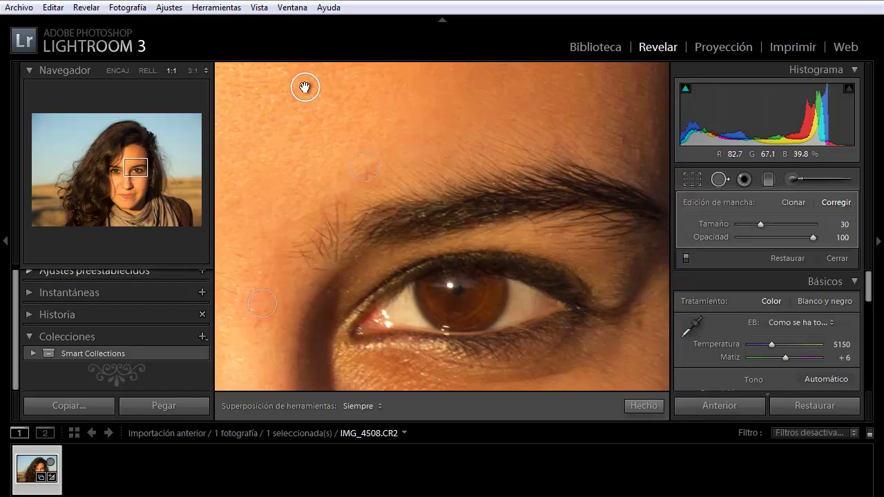
# Step: Heal several forehead blemishes, resizing the brush and sampling nearby clean skin
pyautogui.click(141, 162)
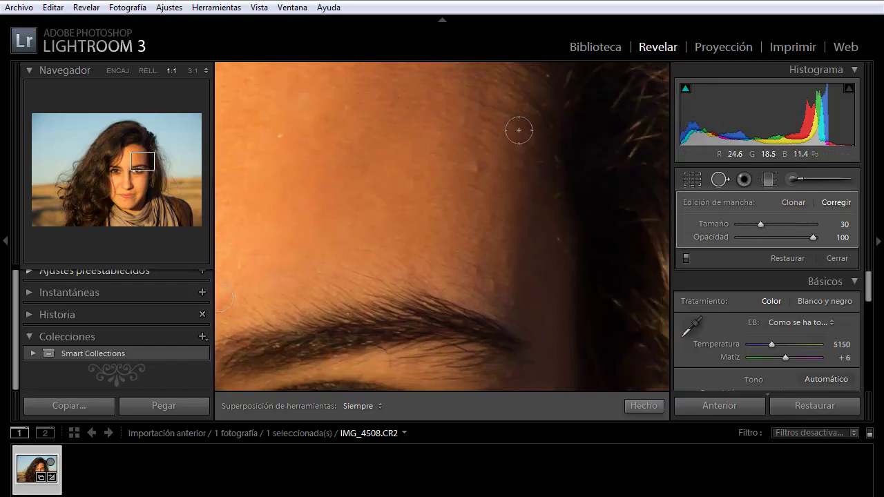
pyautogui.press('[')
pyautogui.click(477, 167)
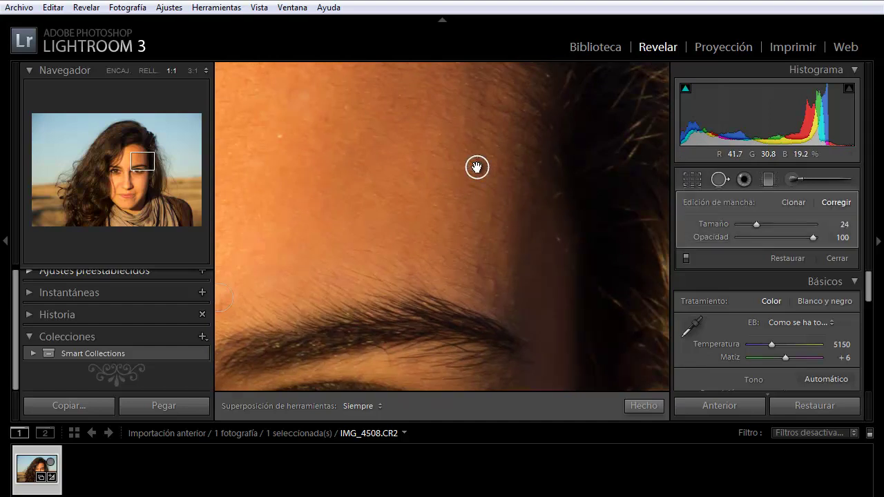
pyautogui.click(138, 156)
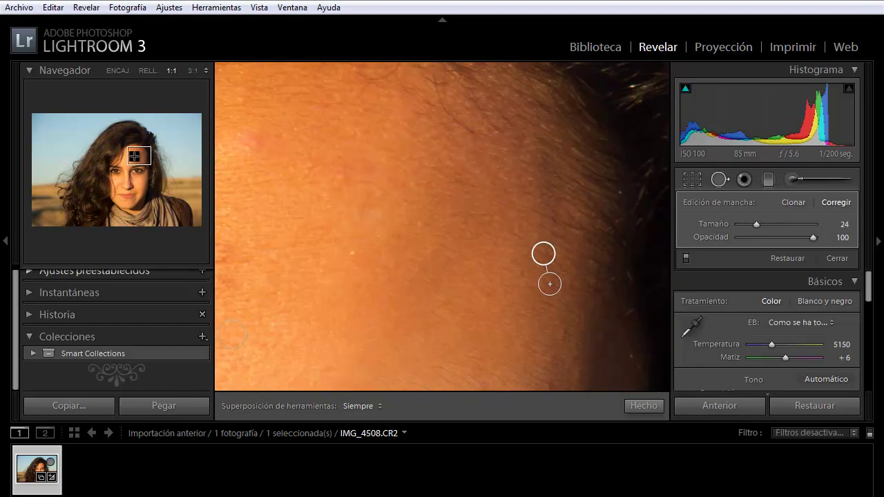
pyautogui.click(132, 156)
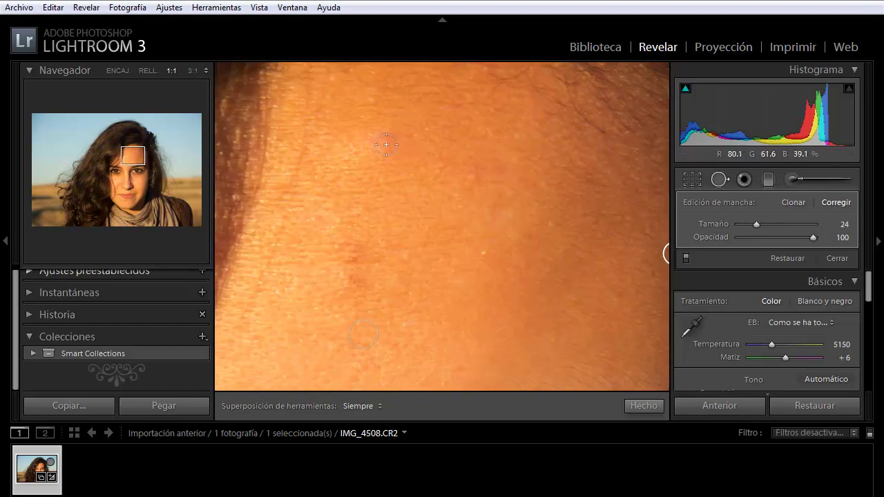
pyautogui.click(386, 144)
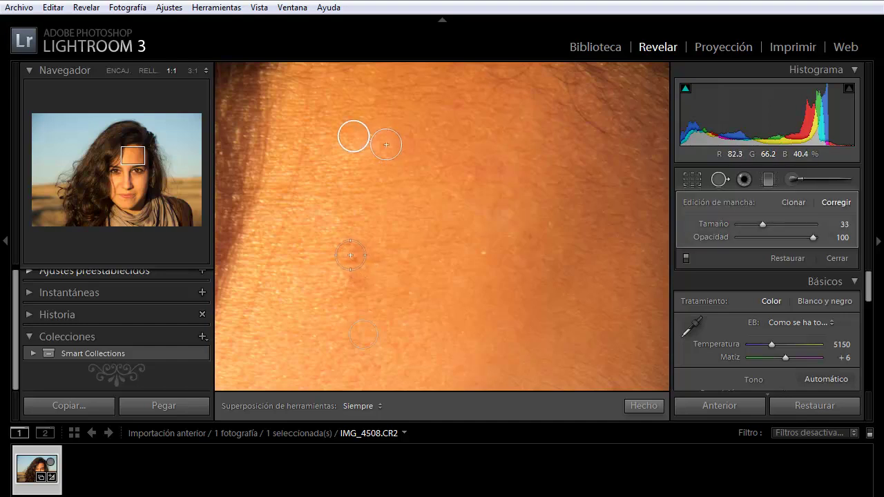
pyautogui.moveTo(350, 255)
pyautogui.mouseDown()
pyautogui.moveTo(344, 288)
pyautogui.moveTo(321, 271)
pyautogui.mouseUp()
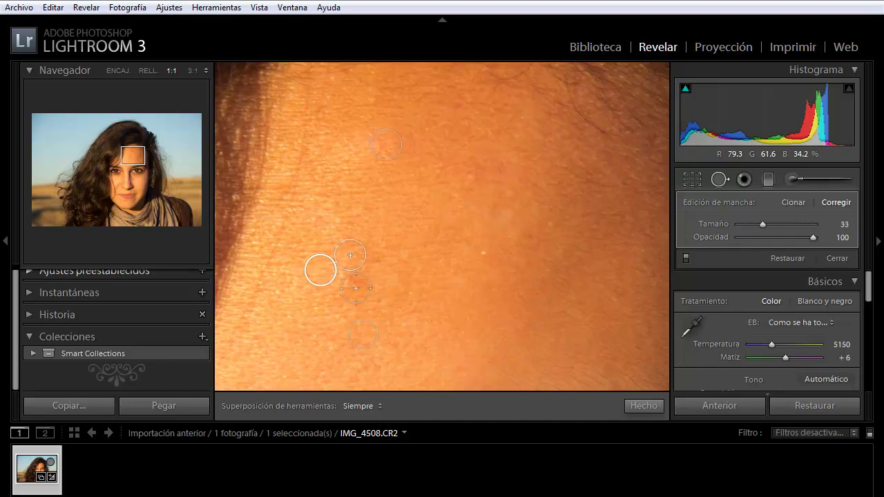
pyautogui.moveTo(354, 283); pyautogui.dragTo(354, 325)
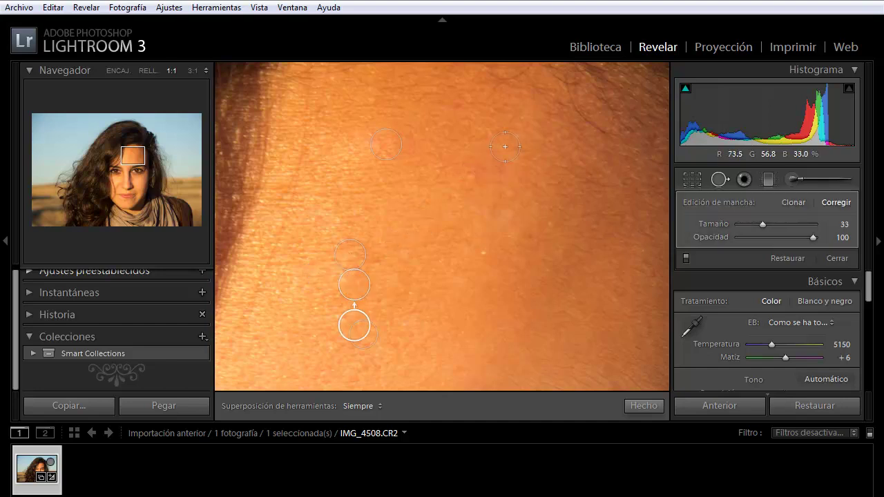
pyautogui.moveTo(462, 145); pyautogui.dragTo(470, 178)
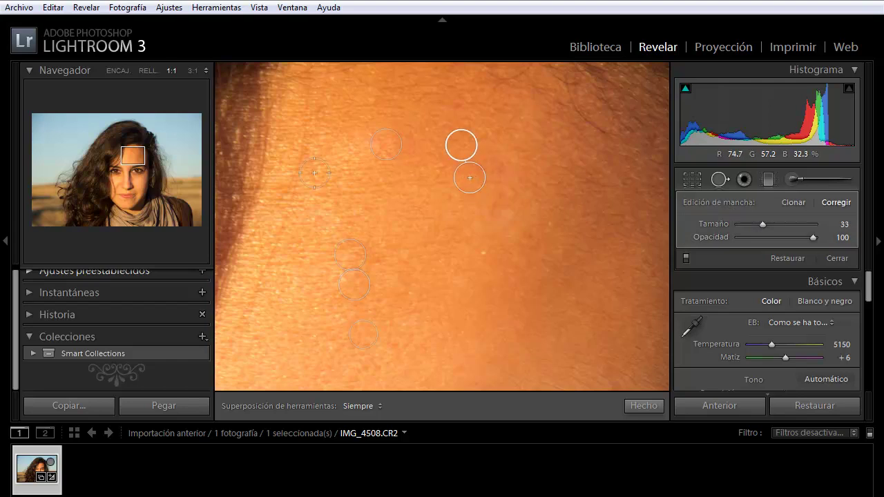
# Step: Heal a small blemish beside the lips at size 18 and close spot removal
pyautogui.moveTo(125, 163); pyautogui.dragTo(118, 177)
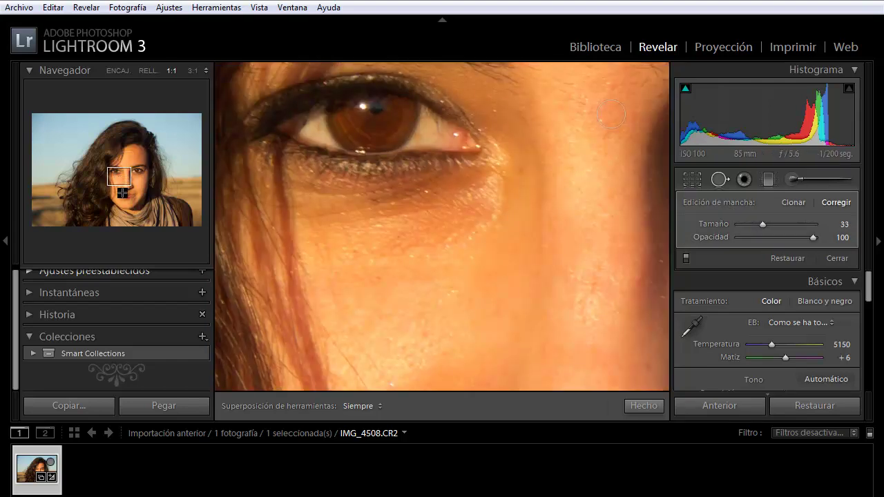
pyautogui.click(120, 193)
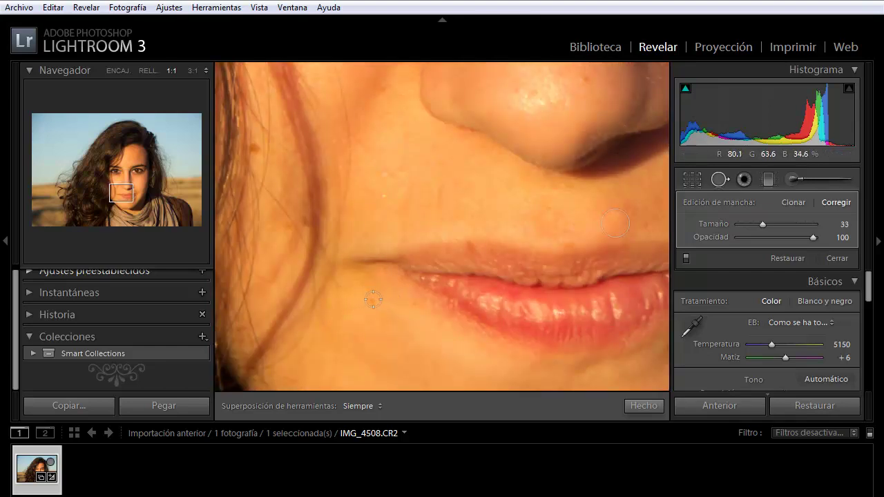
pyautogui.click(372, 299)
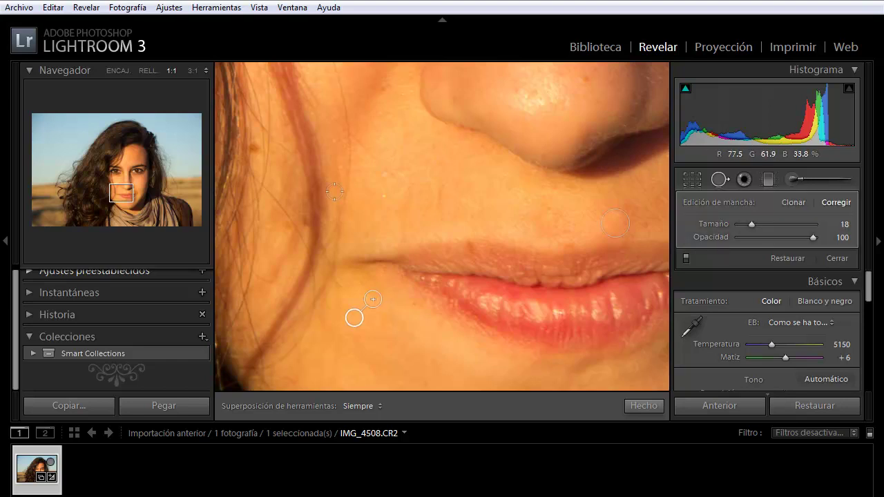
pyautogui.click(652, 407)
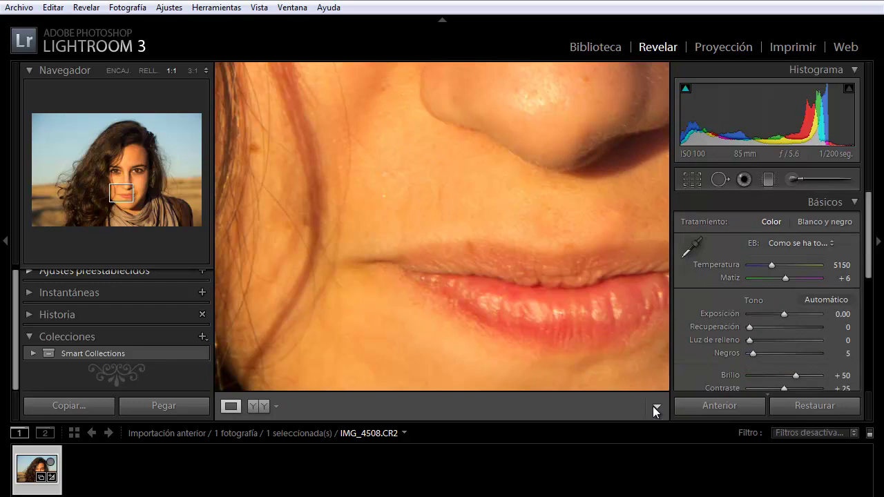
# Step: Fit the portrait with ENCAJ. and start an Adjustment Brush mask at Exposición 1.00
pyautogui.click(498, 188)
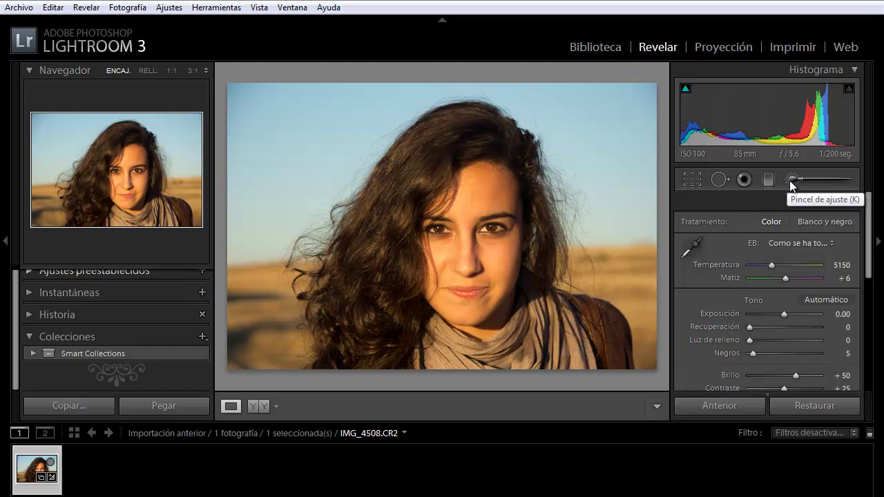
pyautogui.click(789, 180)
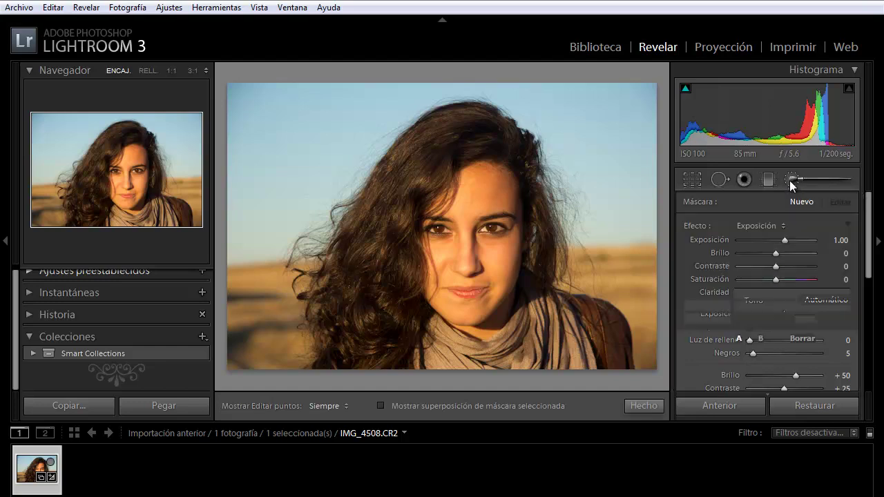
# Step: Paint a size-15, Exposición 1.00 brush mask over the sky behind her head
pyautogui.click(379, 406)
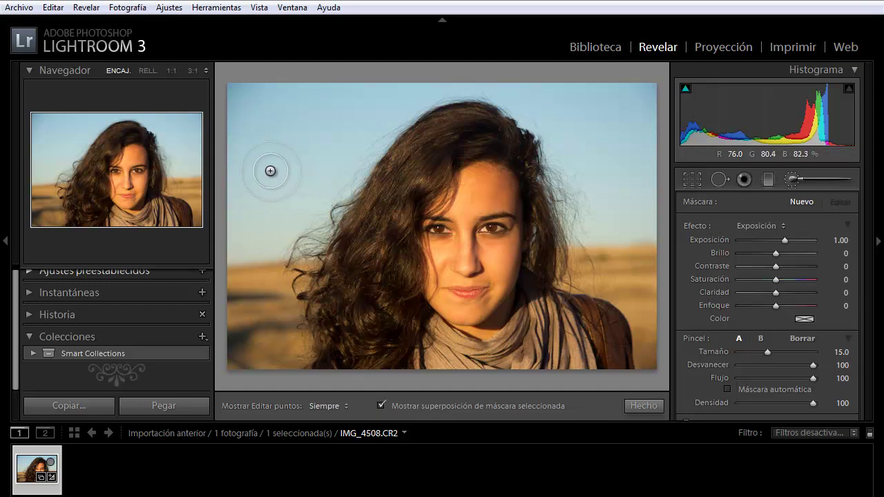
pyautogui.press('h')
pyautogui.moveTo(269, 169)
pyautogui.mouseDown()
pyautogui.moveTo(249, 114)
pyautogui.moveTo(246, 183)
pyautogui.moveTo(246, 101)
pyautogui.moveTo(290, 92)
pyautogui.moveTo(315, 115)
pyautogui.moveTo(241, 194)
pyautogui.moveTo(237, 233)
pyautogui.moveTo(288, 234)
pyautogui.moveTo(286, 198)
pyautogui.moveTo(310, 198)
pyautogui.mouseUp()
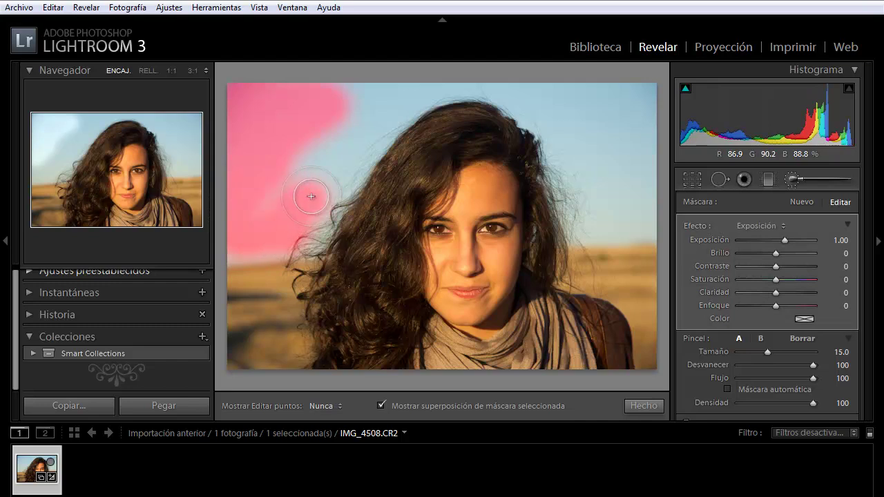
pyautogui.moveTo(337, 172)
pyautogui.mouseDown()
pyautogui.moveTo(361, 124)
pyautogui.moveTo(246, 216)
pyautogui.moveTo(375, 79)
pyautogui.moveTo(349, 102)
pyautogui.moveTo(450, 73)
pyautogui.moveTo(636, 85)
pyautogui.moveTo(592, 99)
pyautogui.moveTo(554, 90)
pyautogui.moveTo(538, 99)
pyautogui.moveTo(574, 138)
pyautogui.moveTo(586, 182)
pyautogui.moveTo(640, 131)
pyautogui.moveTo(640, 195)
pyautogui.moveTo(621, 204)
pyautogui.mouseUp()
pyautogui.press('h')
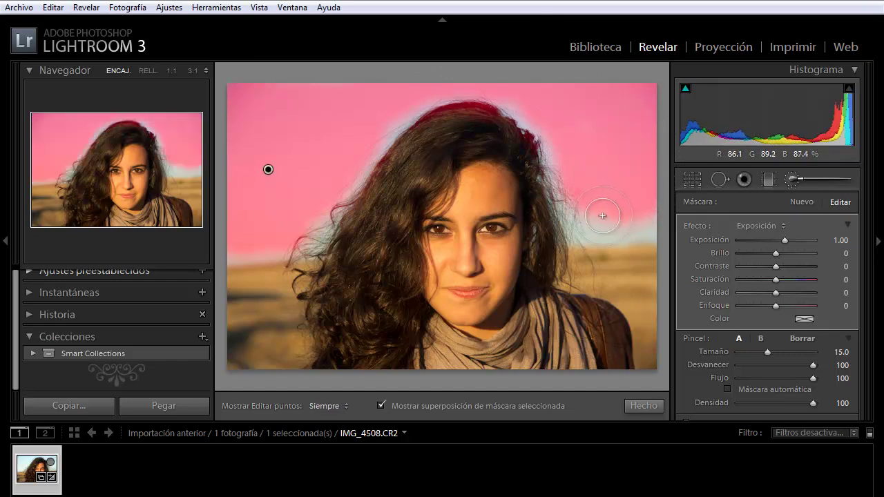
pyautogui.press('h')
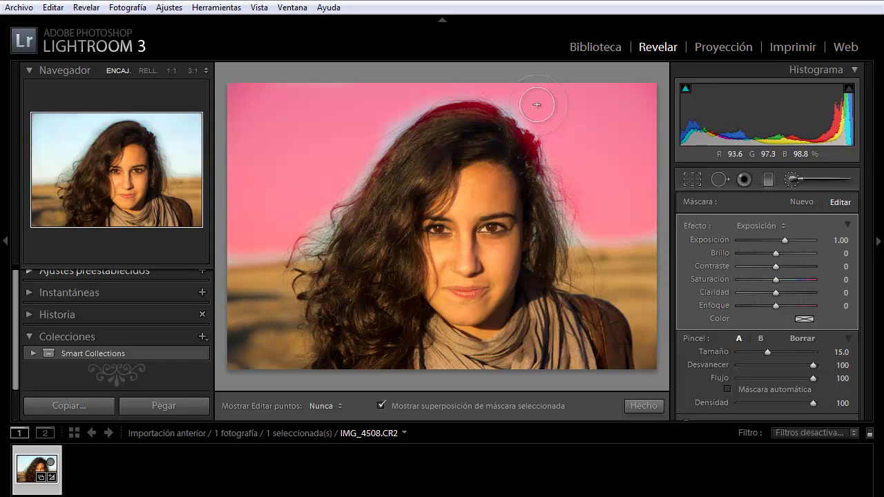
pyautogui.press('h')
pyautogui.press('h')
pyautogui.press('h')
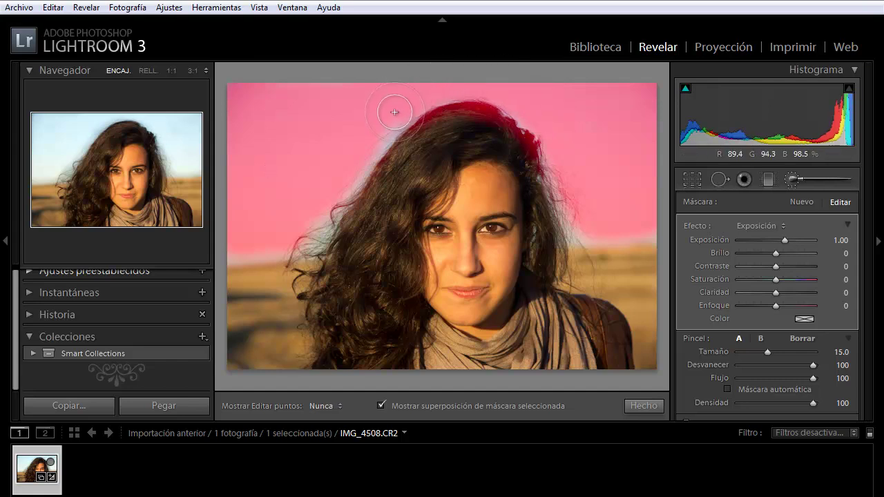
pyautogui.press('h')
pyautogui.press('h')
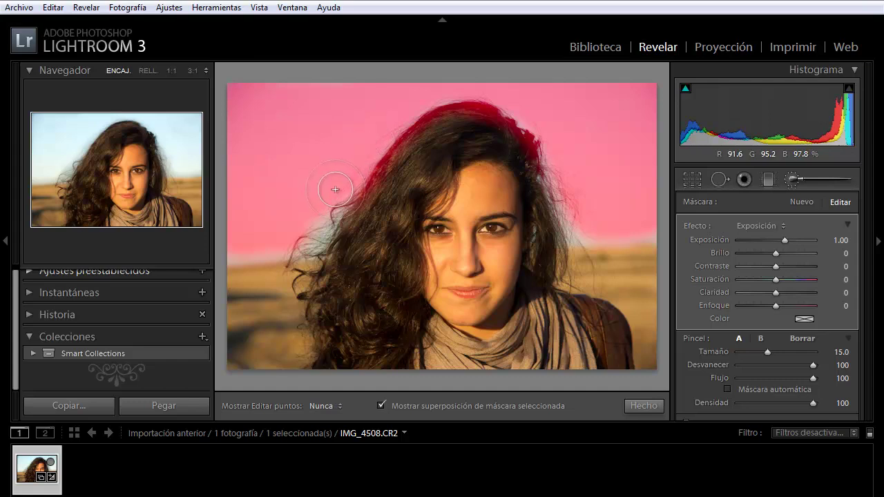
pyautogui.press('h')
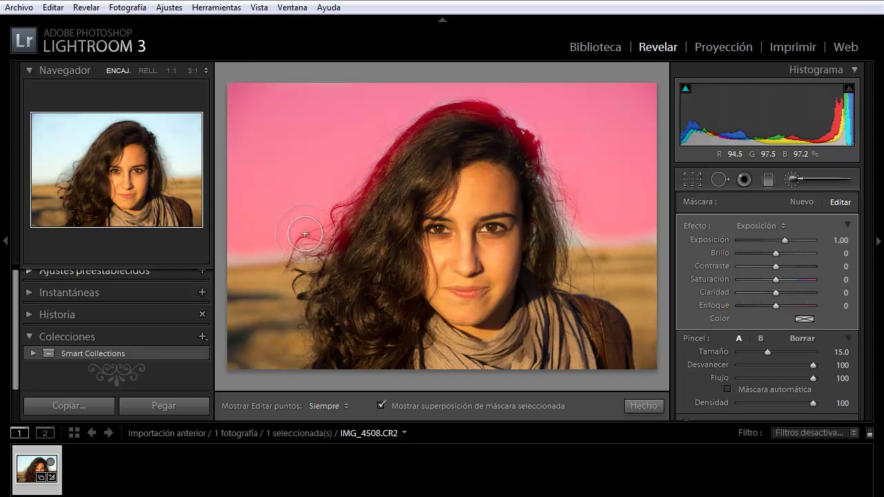
pyautogui.press('h')
pyautogui.press('h')
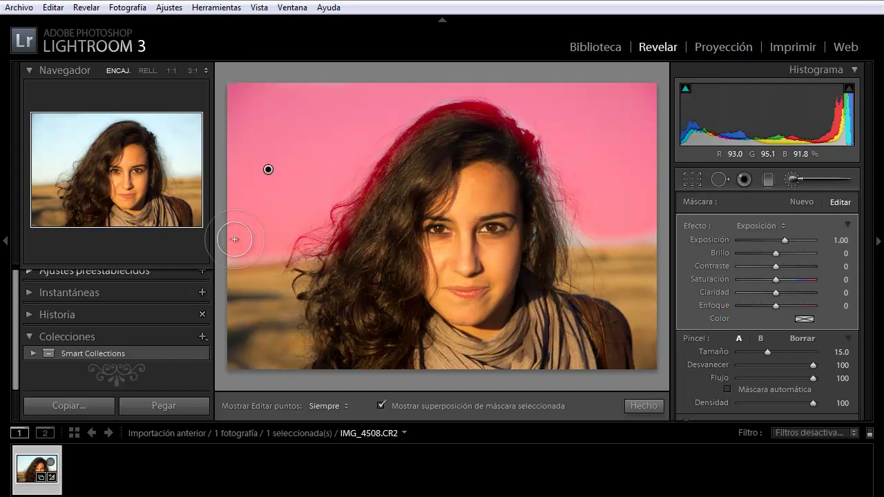
pyautogui.click(380, 406)
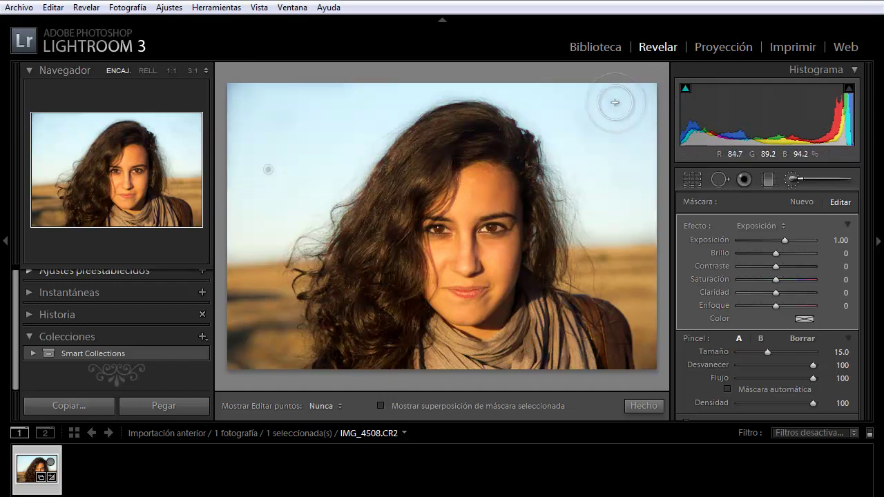
# Step: Reset the sky mask's Exposición to 0, raise Saturación to 100, keep Contraste at 0
pyautogui.moveTo(612, 108); pyautogui.dragTo(626, 120)
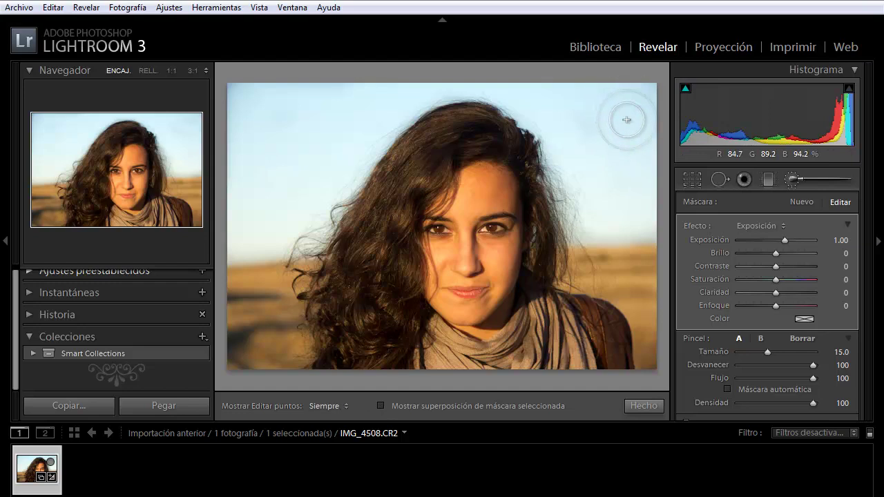
pyautogui.doubleClick(785, 241)
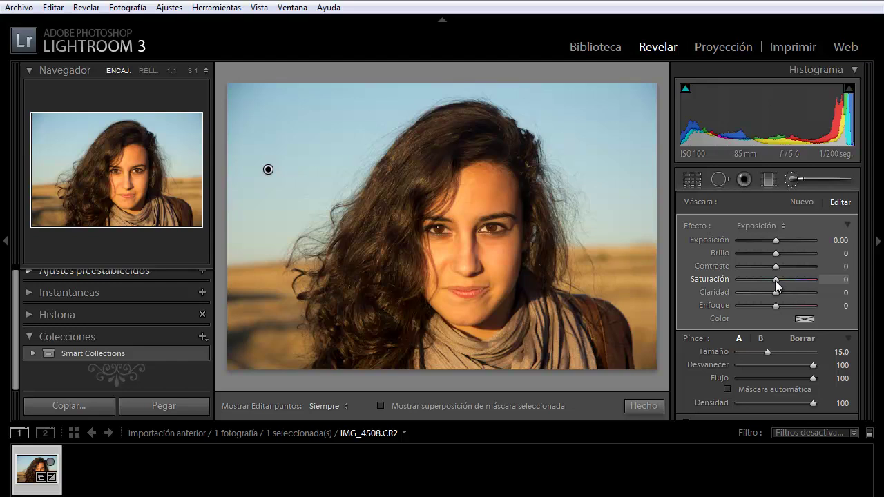
pyautogui.moveTo(774, 280); pyautogui.dragTo(803, 279)
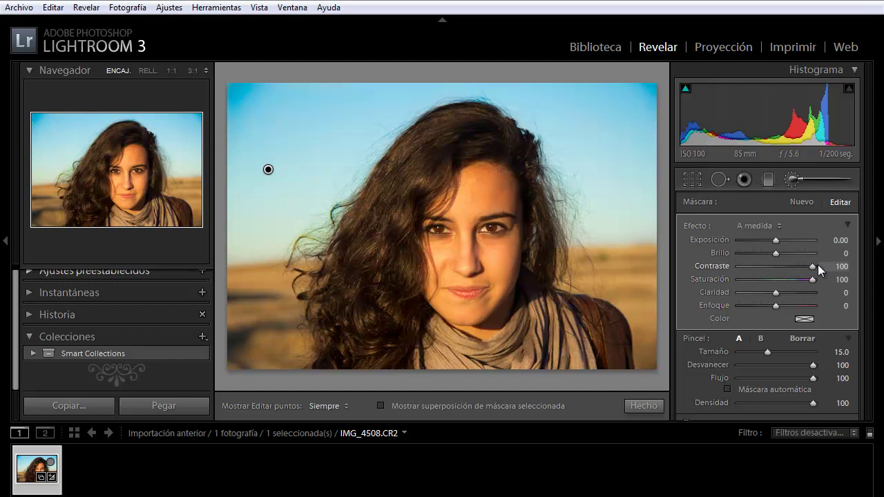
pyautogui.moveTo(810, 265)
pyautogui.mouseDown()
pyautogui.moveTo(742, 265)
pyautogui.moveTo(778, 266)
pyautogui.mouseUp()
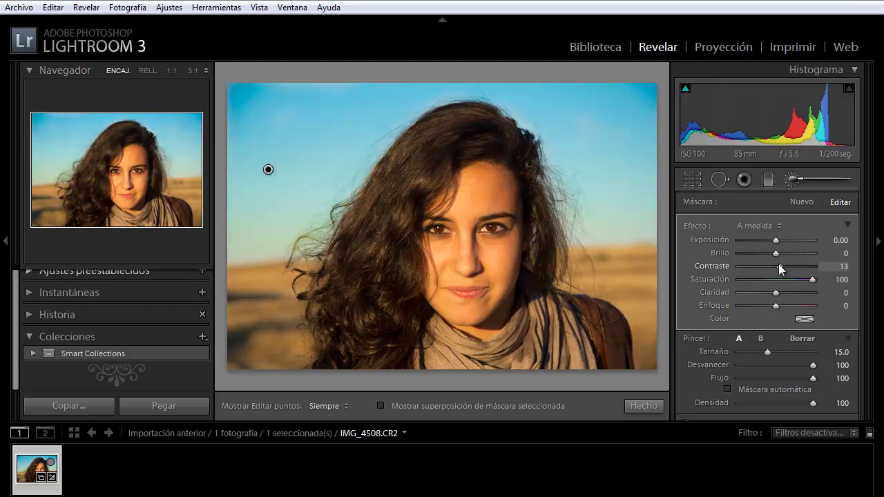
pyautogui.doubleClick(778, 267)
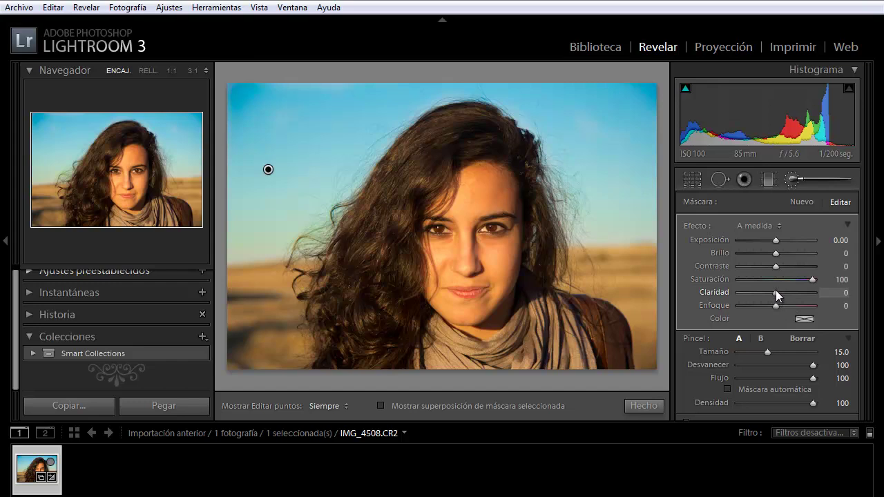
# Step: Compare maximum and minimum Claridad and Contraste on the sky mask, then reset Contraste to 0
pyautogui.moveTo(777, 292); pyautogui.dragTo(814, 292)
pyautogui.moveTo(739, 292); pyautogui.dragTo(832, 295)
pyautogui.moveTo(813, 292); pyautogui.dragTo(698, 289)
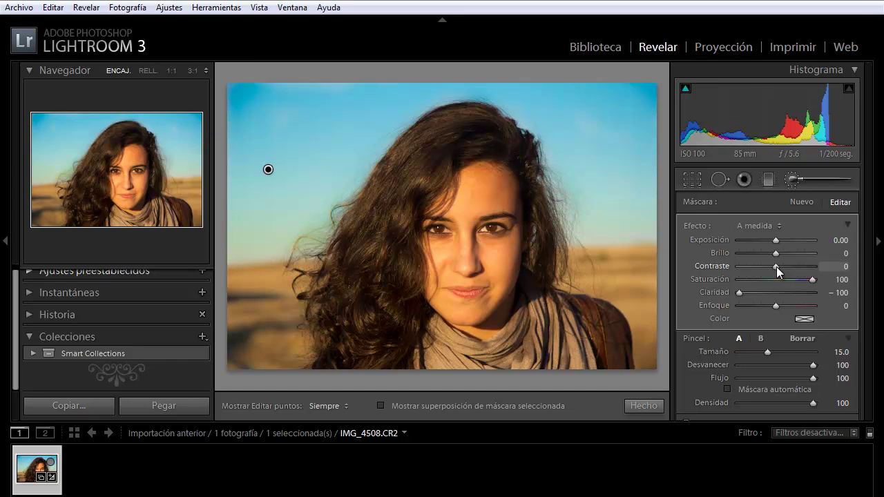
pyautogui.moveTo(775, 267)
pyautogui.mouseDown()
pyautogui.moveTo(862, 273)
pyautogui.moveTo(755, 266)
pyautogui.mouseUp()
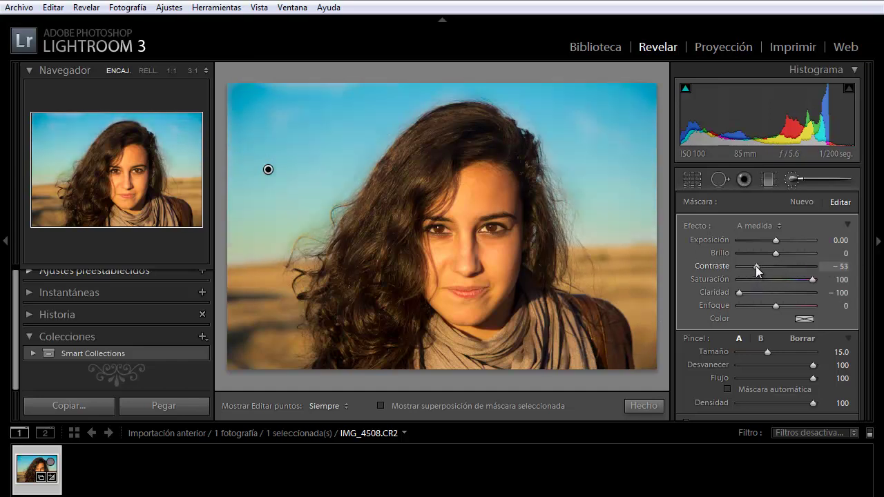
pyautogui.doubleClick(755, 266)
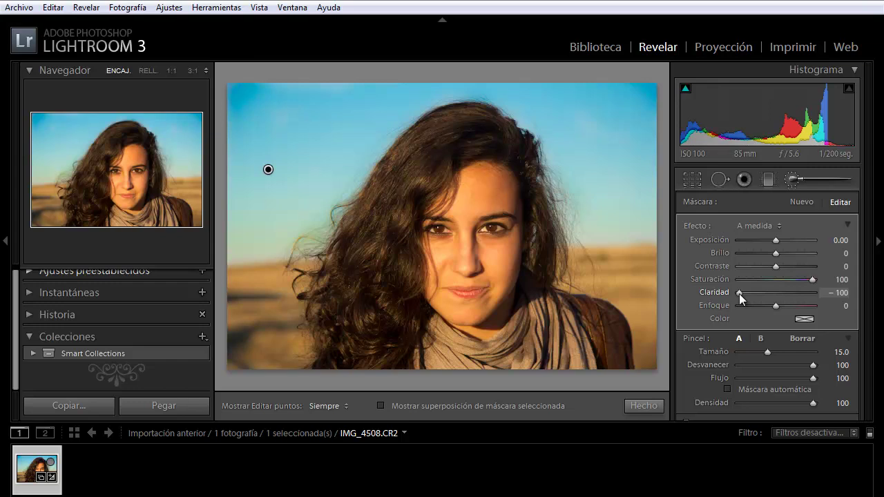
# Step: Reset mask Claridad to 0, set Saturación to 19 and finish the brush edit
pyautogui.doubleClick(739, 293)
pyautogui.doubleClick(810, 281)
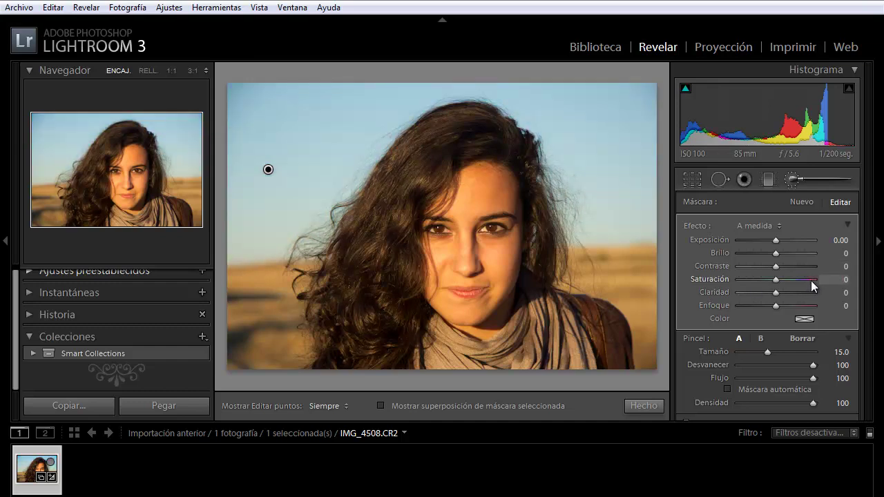
pyautogui.click(810, 280)
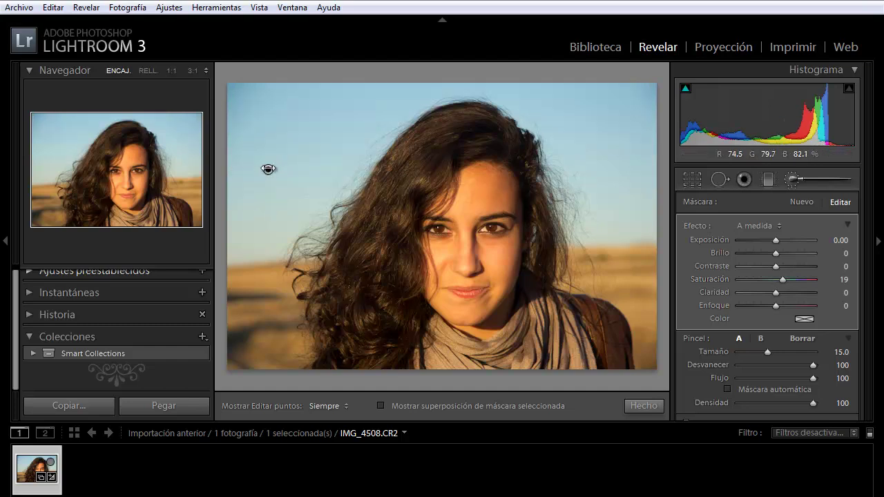
pyautogui.click(635, 405)
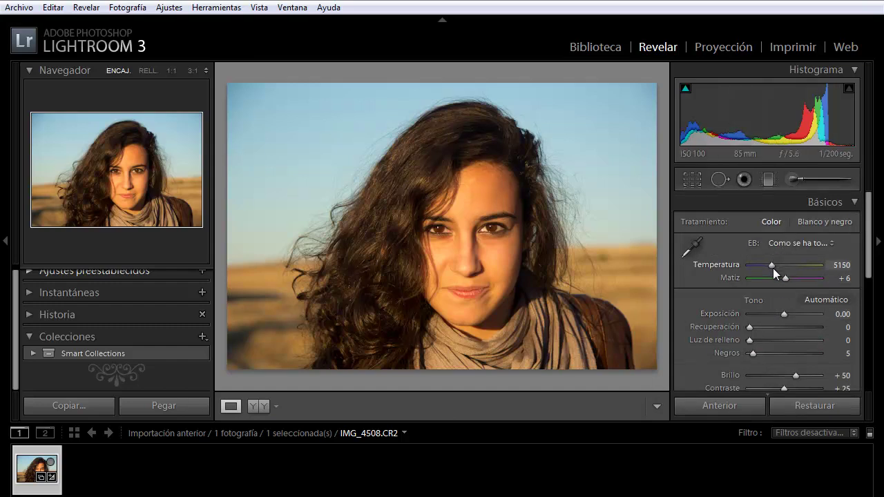
# Step: Try cooler and bluer white balance, restore Temperatura to 5150, then change global Exposición
pyautogui.moveTo(772, 266); pyautogui.dragTo(759, 264)
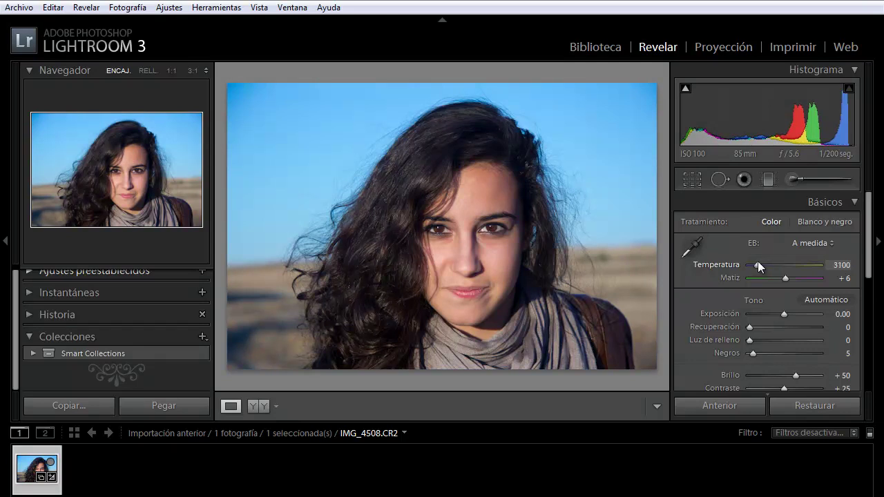
pyautogui.moveTo(758, 266)
pyautogui.mouseDown()
pyautogui.moveTo(745, 265)
pyautogui.moveTo(824, 253)
pyautogui.moveTo(796, 269)
pyautogui.mouseUp()
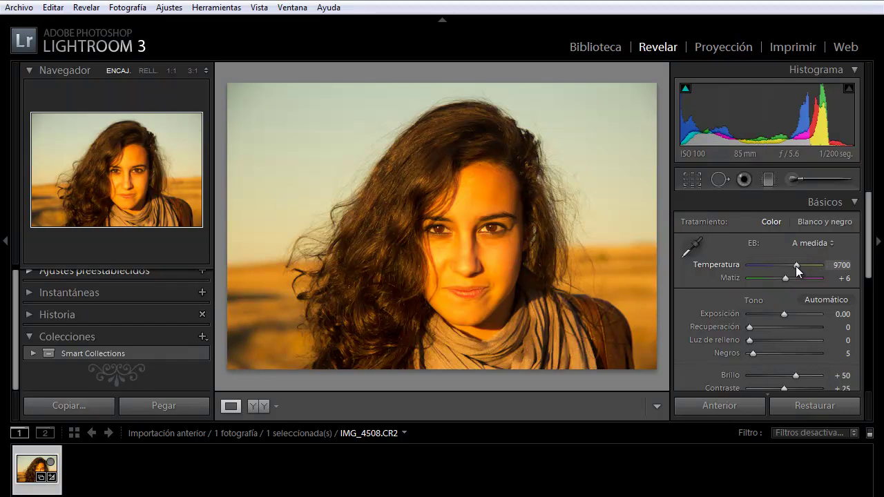
pyautogui.doubleClick(796, 267)
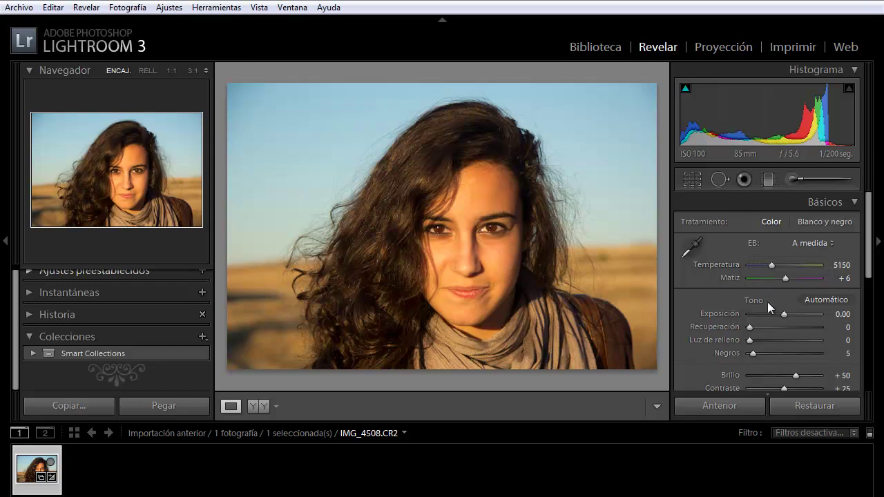
pyautogui.moveTo(783, 314)
pyautogui.mouseDown()
pyautogui.moveTo(798, 314)
pyautogui.moveTo(766, 313)
pyautogui.mouseUp()
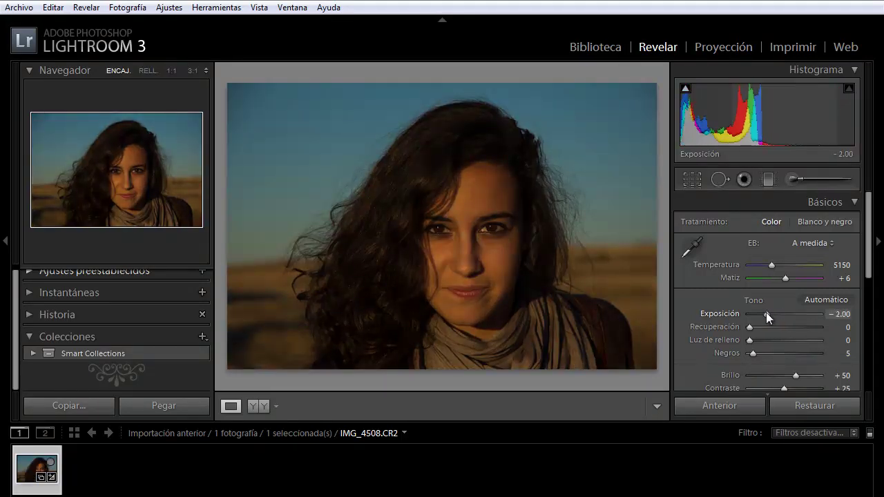
# Step: Reset Exposición to 0.00, and try Recuperación and Luz de relleno, returning both to 0
pyautogui.doubleClick(765, 315)
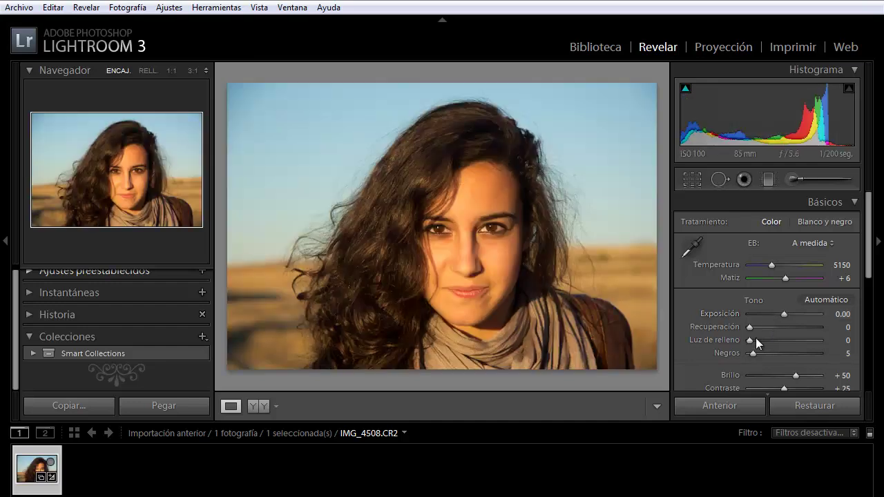
pyautogui.moveTo(750, 327); pyautogui.dragTo(813, 310)
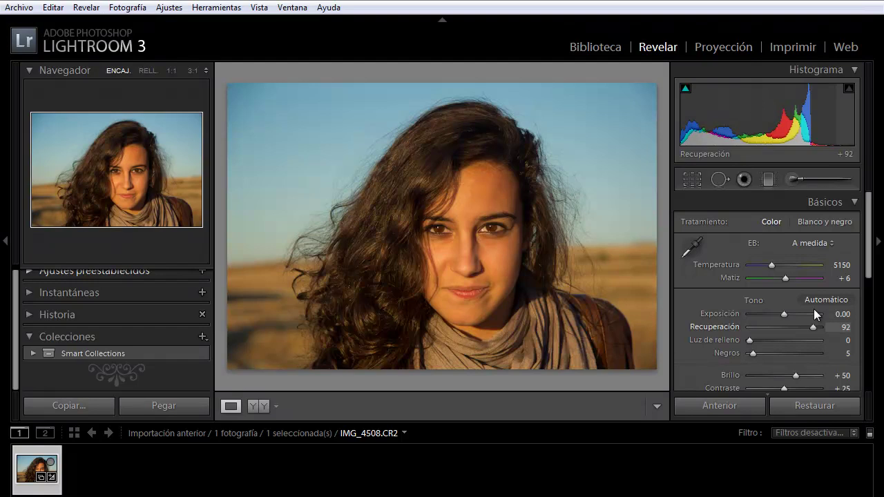
pyautogui.moveTo(812, 310); pyautogui.dragTo(777, 316)
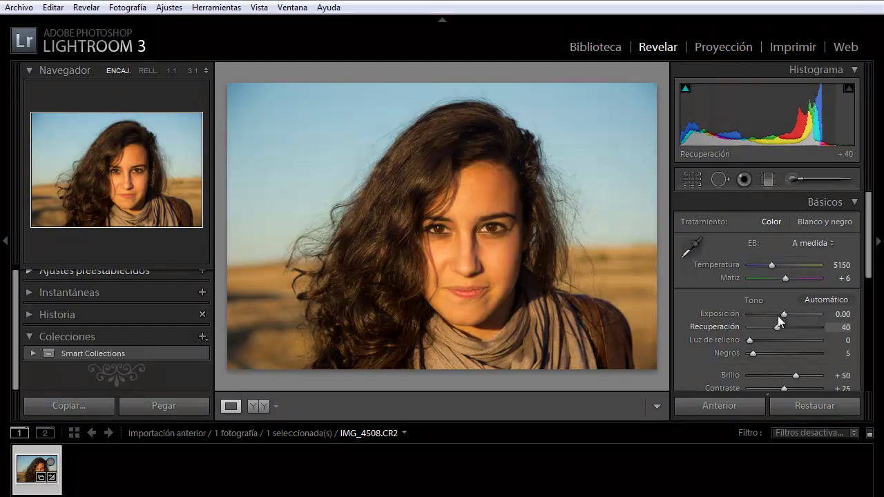
pyautogui.doubleClick(777, 328)
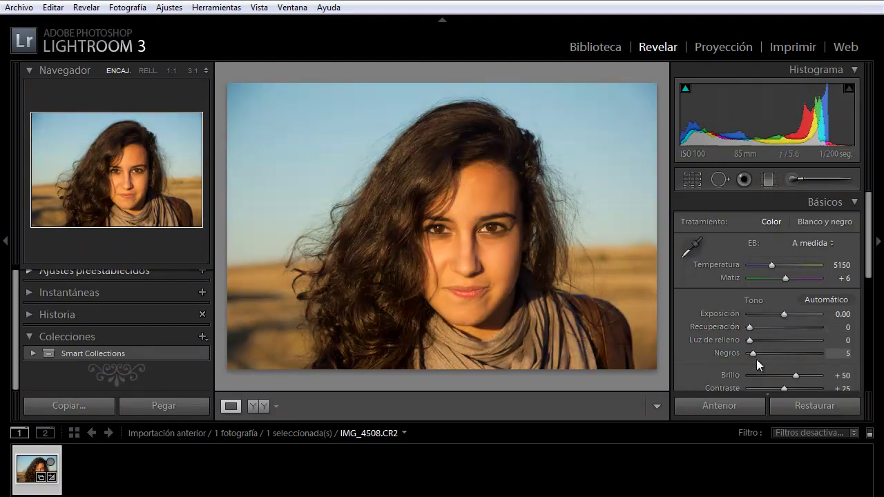
pyautogui.moveTo(750, 339); pyautogui.dragTo(812, 330)
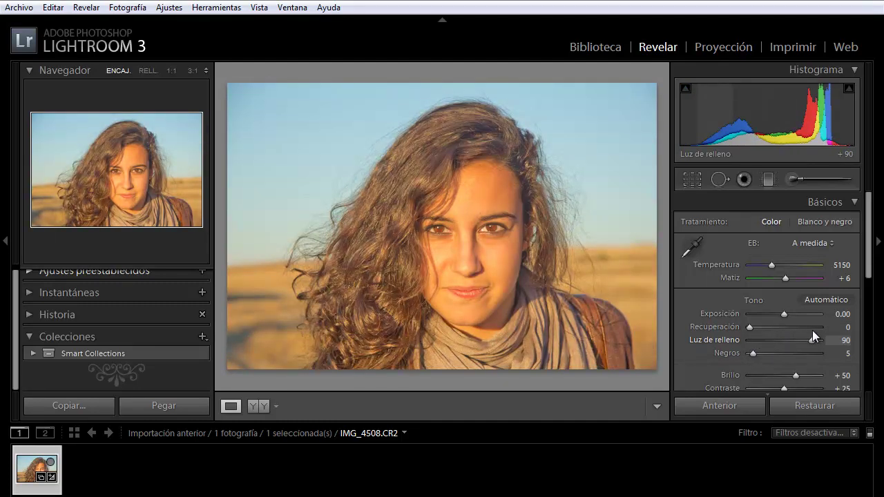
pyautogui.doubleClick(811, 330)
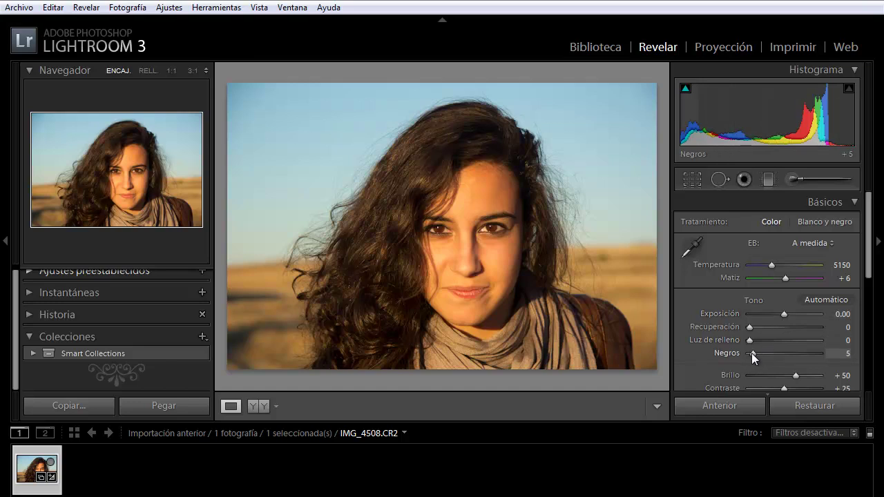
# Step: Trial Blacks and Exposure, reset both, then set Blacks to 21 with Exposure at 0.00
pyautogui.moveTo(751, 353); pyautogui.dragTo(767, 353)
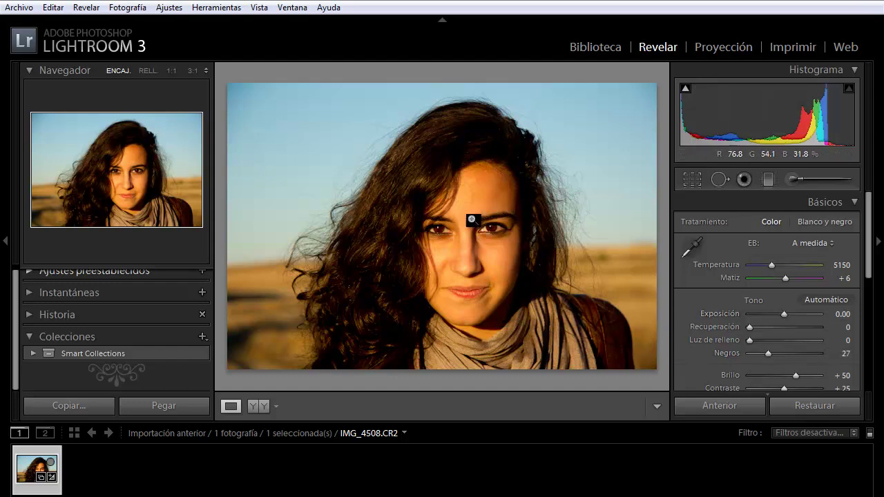
pyautogui.moveTo(783, 314); pyautogui.dragTo(790, 314)
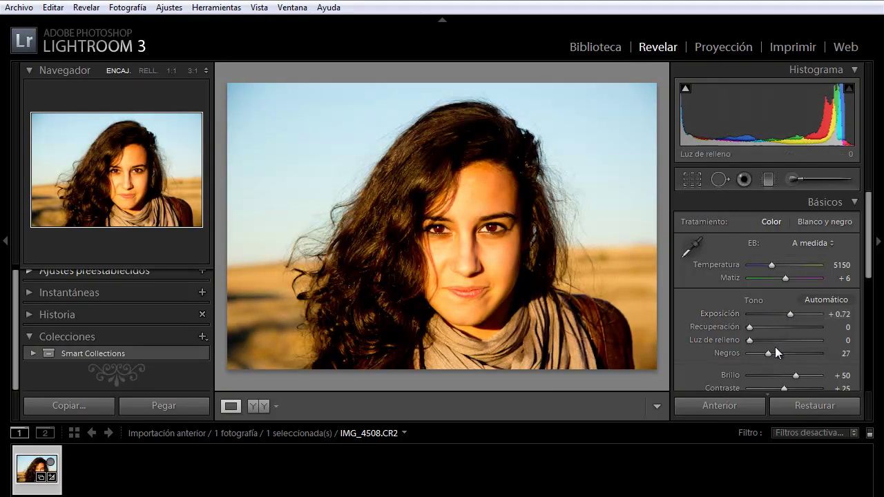
pyautogui.moveTo(767, 352); pyautogui.dragTo(770, 352)
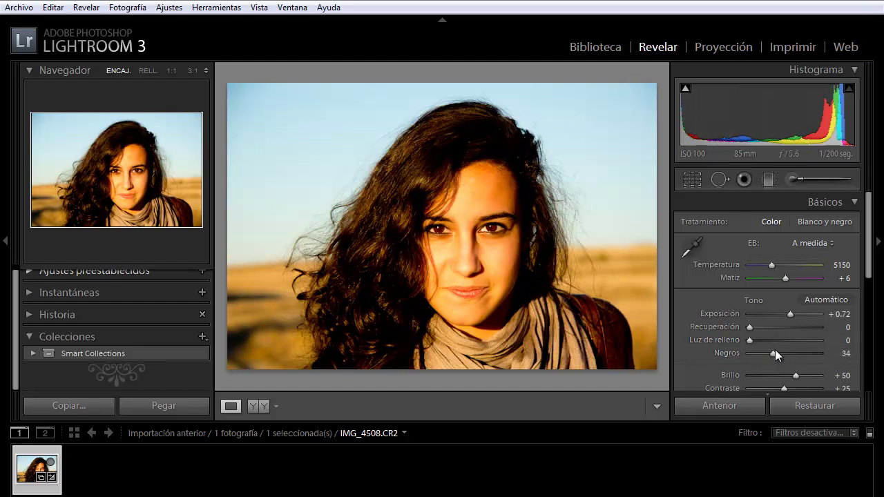
pyautogui.doubleClick(772, 352)
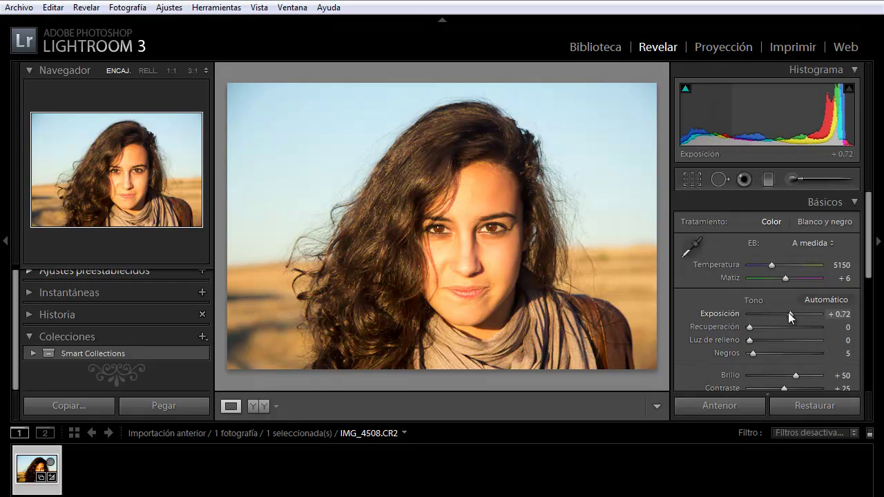
pyautogui.doubleClick(787, 312)
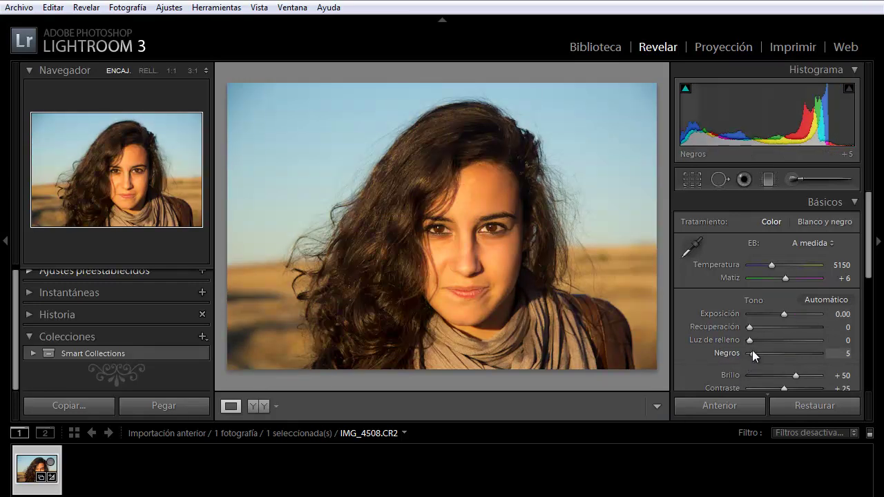
pyautogui.moveTo(755, 352); pyautogui.dragTo(763, 354)
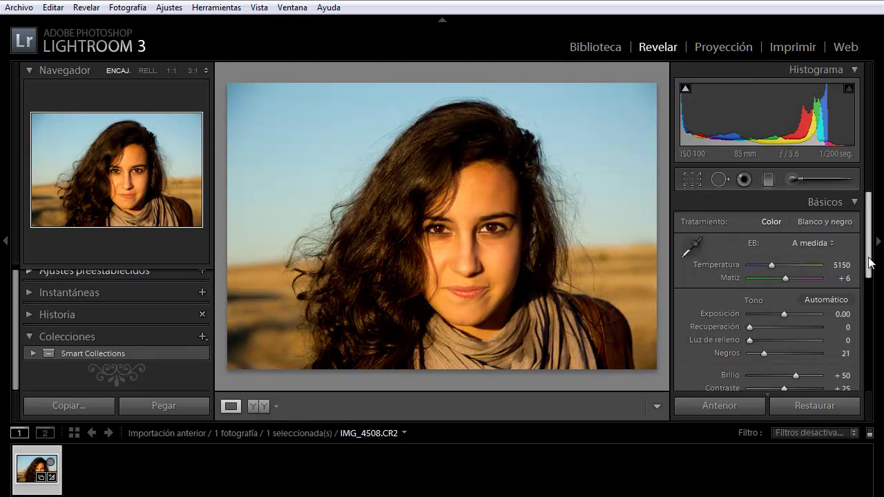
pyautogui.moveTo(869, 263); pyautogui.dragTo(870, 282)
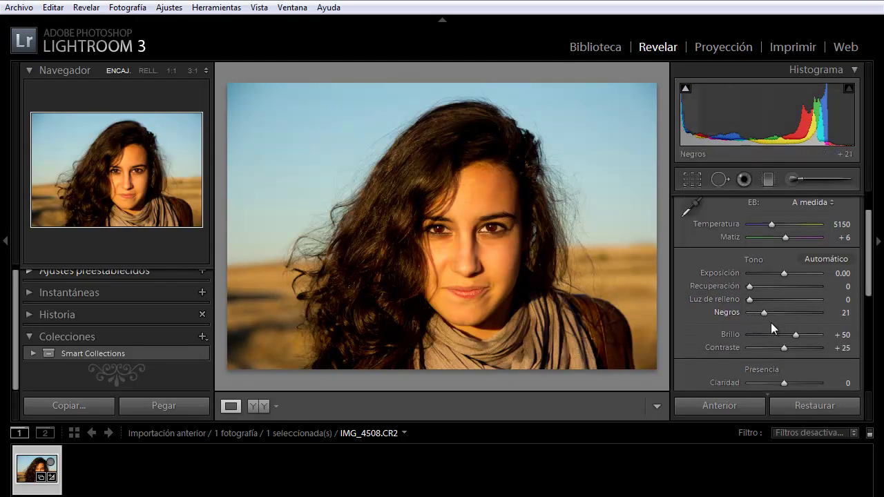
# Step: Raise Contrast to +49
pyautogui.moveTo(783, 350)
pyautogui.mouseDown()
pyautogui.moveTo(812, 344)
pyautogui.moveTo(778, 350)
pyautogui.moveTo(794, 349)
pyautogui.mouseUp()
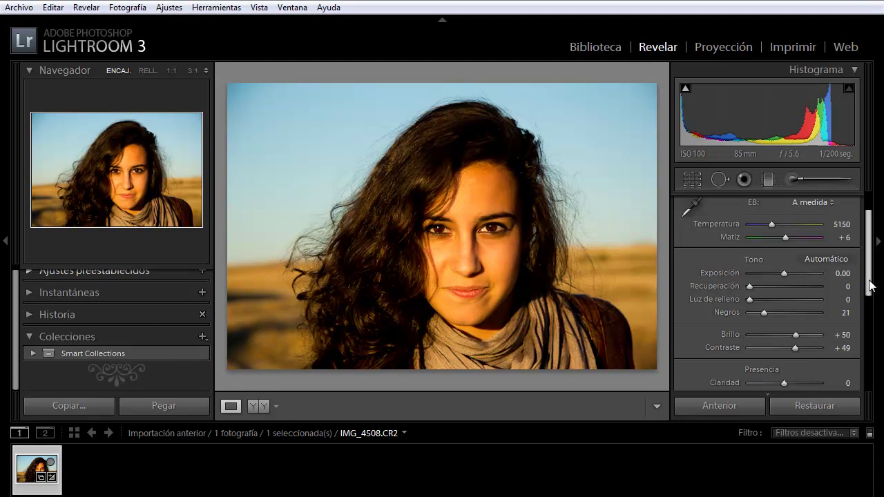
pyautogui.moveTo(867, 278); pyautogui.dragTo(870, 306)
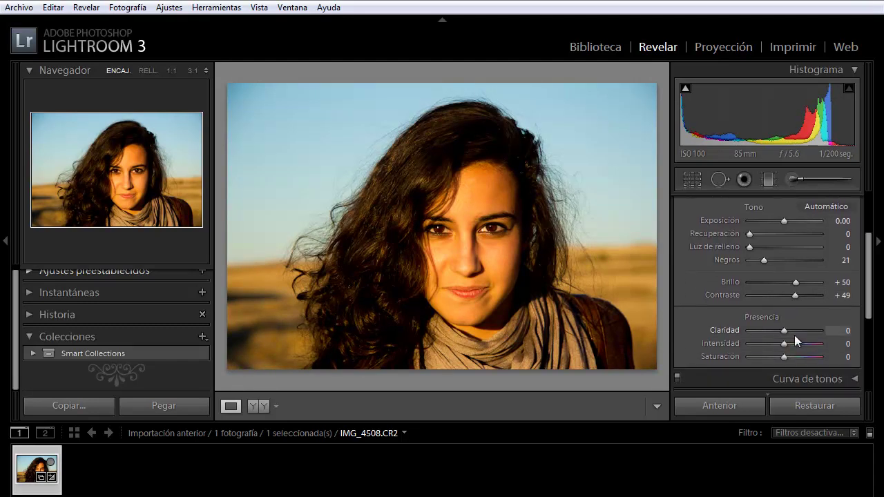
pyautogui.moveTo(783, 344); pyautogui.dragTo(778, 343)
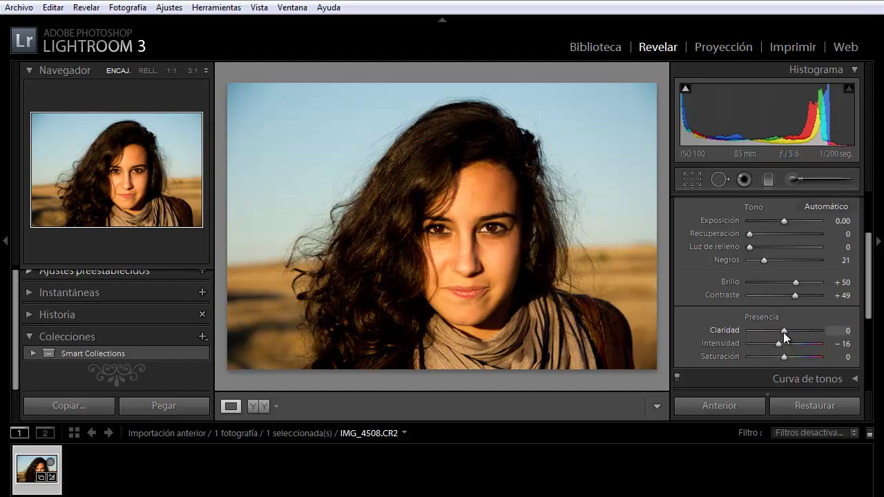
# Step: Test Clarity between +100 and −100, then reset it to 0
pyautogui.moveTo(783, 332); pyautogui.dragTo(796, 332)
pyautogui.moveTo(796, 331); pyautogui.dragTo(792, 332)
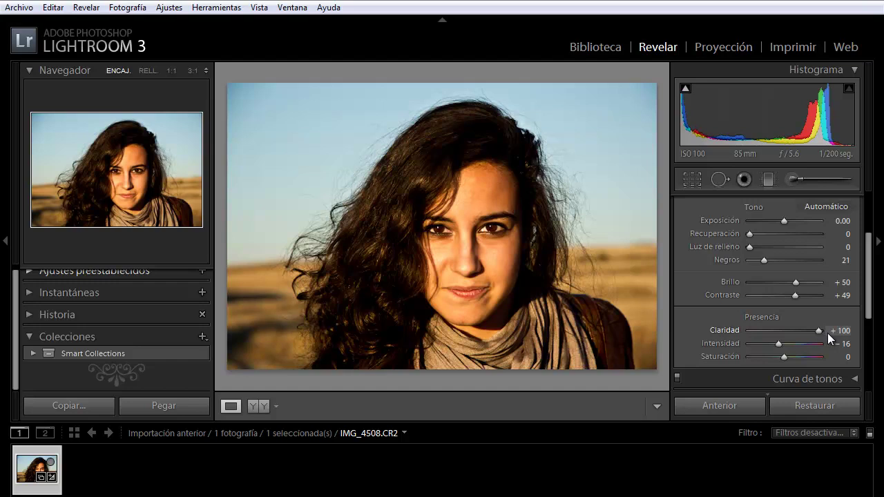
pyautogui.moveTo(825, 334); pyautogui.dragTo(811, 332)
pyautogui.doubleClick(811, 330)
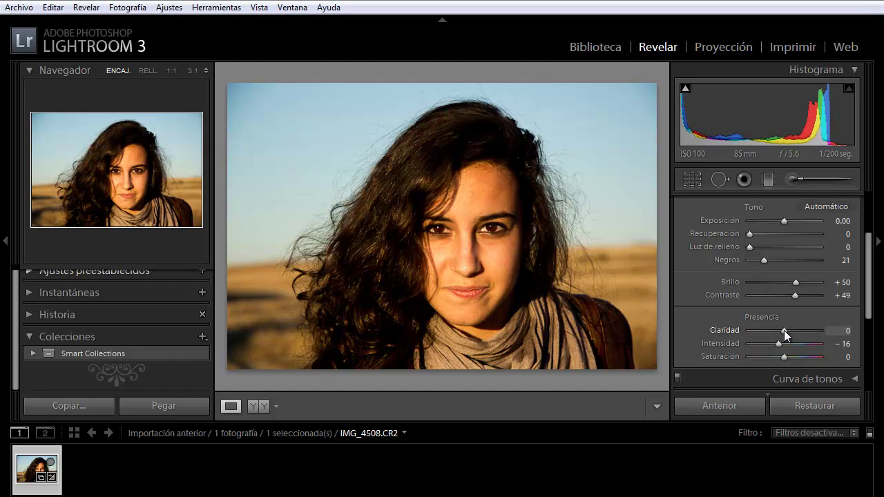
pyautogui.moveTo(783, 330); pyautogui.dragTo(745, 327)
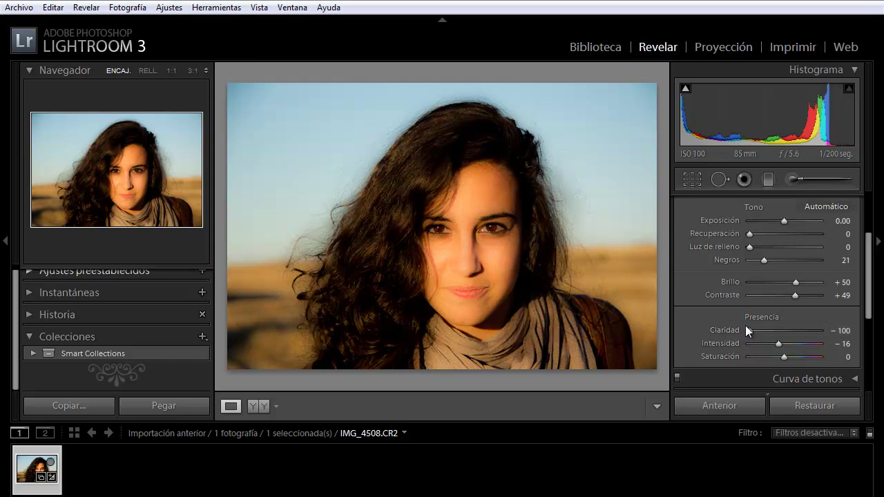
pyautogui.doubleClick(748, 330)
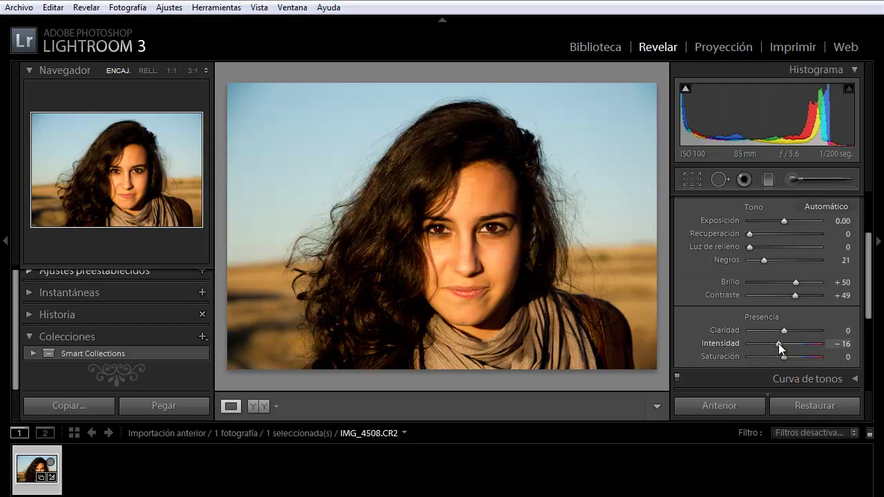
# Step: Reset Vibrance to 0 after testing −100, and lower Saturation to −8
pyautogui.moveTo(825, 336); pyautogui.dragTo(734, 342)
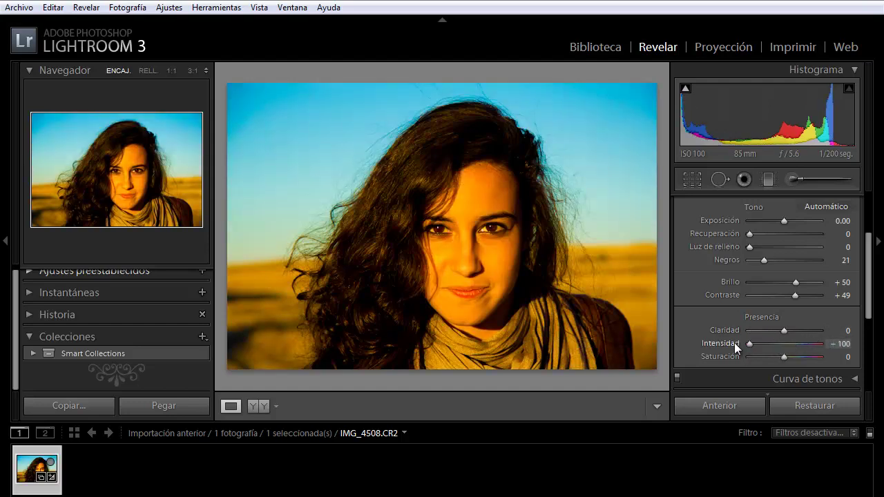
pyautogui.doubleClick(733, 342)
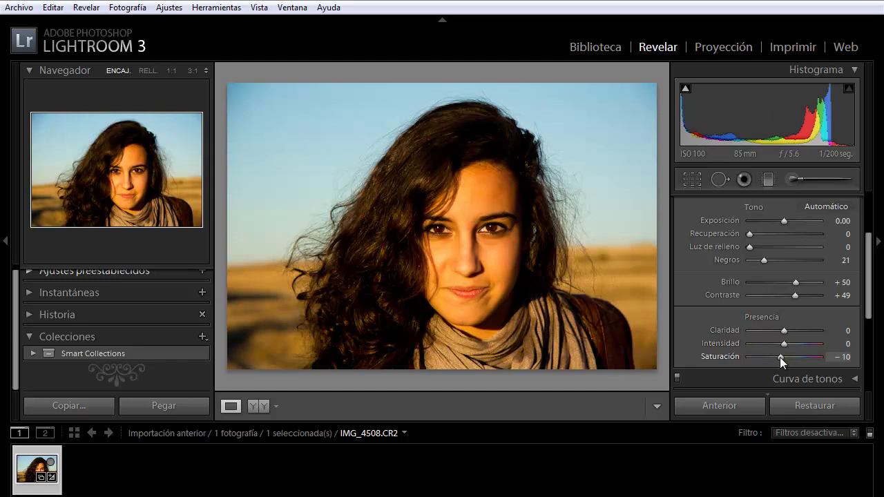
pyautogui.moveTo(779, 357); pyautogui.dragTo(780, 357)
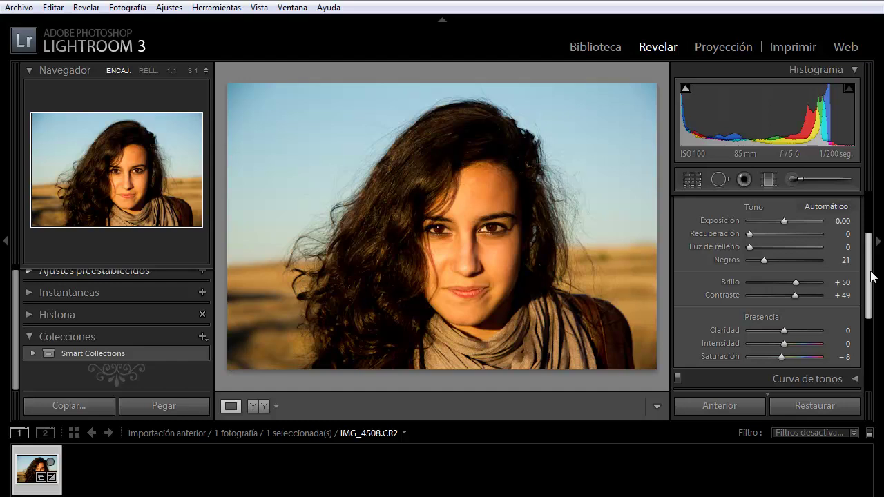
pyautogui.moveTo(872, 276); pyautogui.dragTo(874, 359)
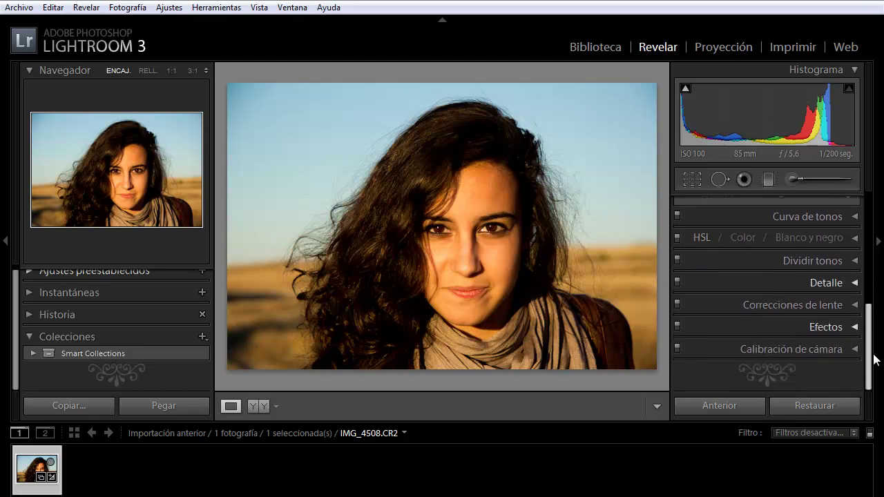
pyautogui.moveTo(874, 357); pyautogui.dragTo(871, 291)
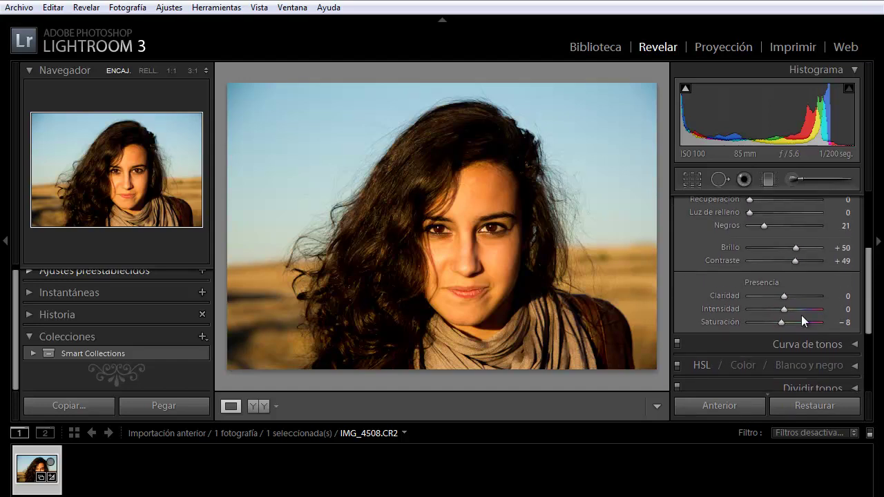
pyautogui.moveTo(785, 309); pyautogui.dragTo(809, 308)
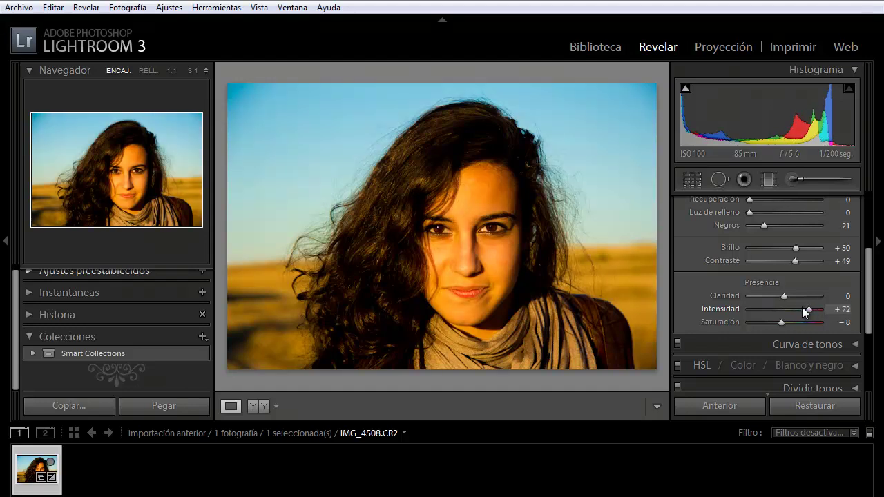
pyautogui.doubleClick(804, 309)
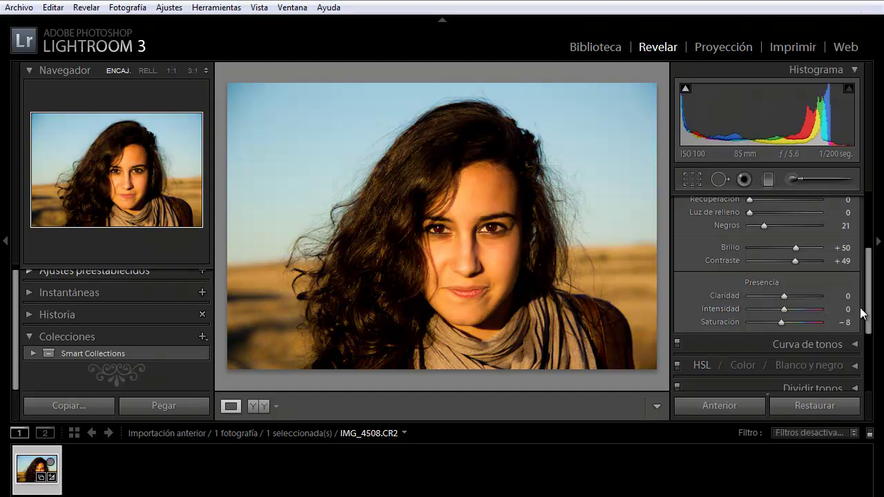
pyautogui.moveTo(867, 311)
pyautogui.mouseDown()
pyautogui.moveTo(866, 260)
pyautogui.moveTo(867, 273)
pyautogui.mouseUp()
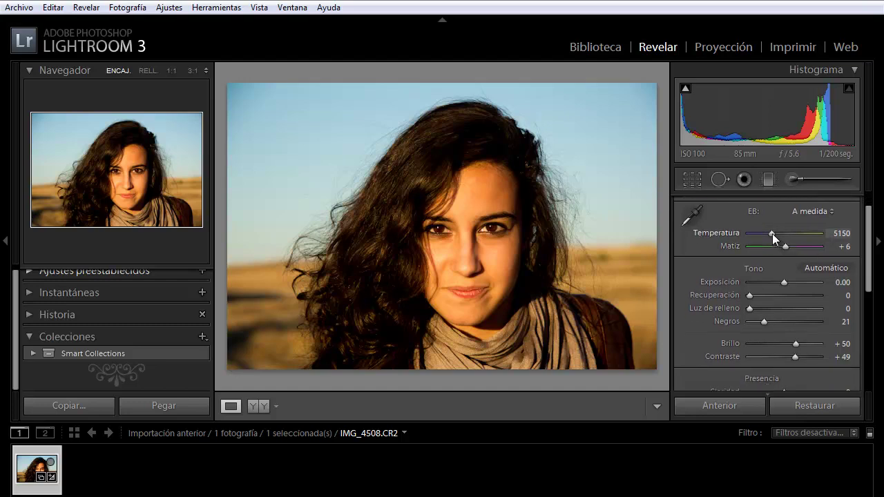
pyautogui.moveTo(772, 233); pyautogui.dragTo(760, 232)
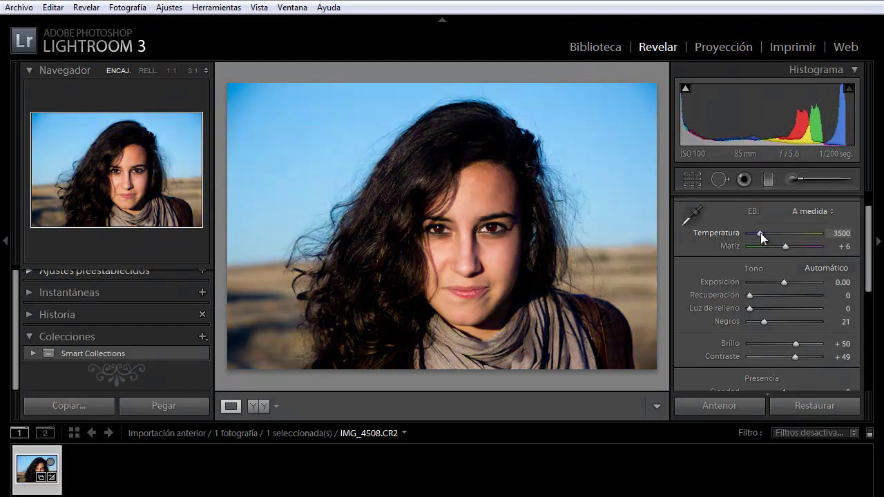
pyautogui.moveTo(871, 231); pyautogui.dragTo(872, 268)
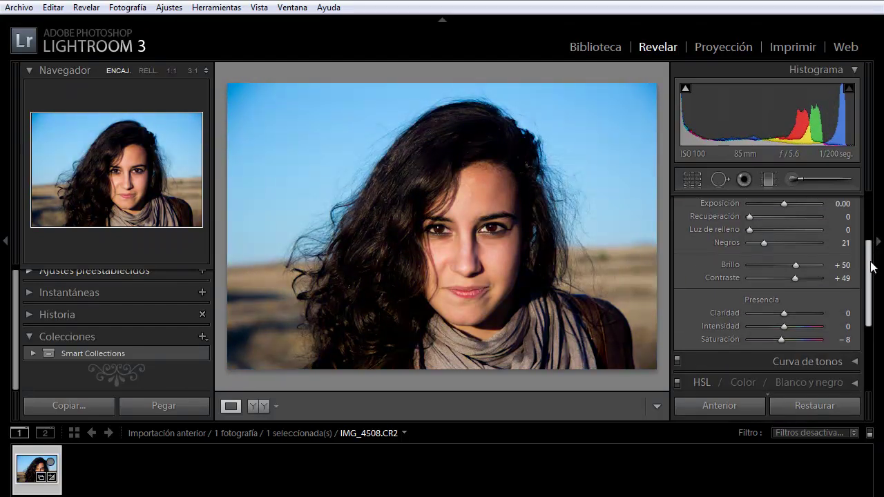
pyautogui.moveTo(783, 326)
pyautogui.mouseDown()
pyautogui.moveTo(797, 374)
pyautogui.moveTo(803, 353)
pyautogui.mouseUp()
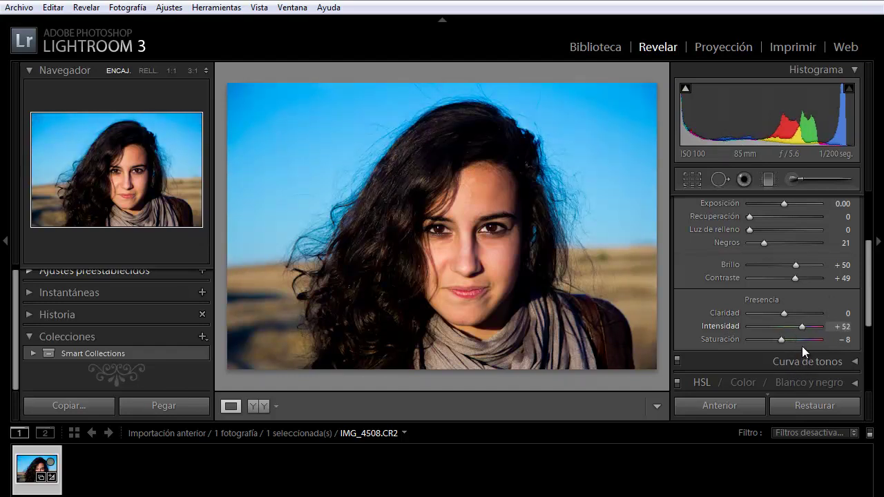
pyautogui.moveTo(801, 345); pyautogui.dragTo(798, 346)
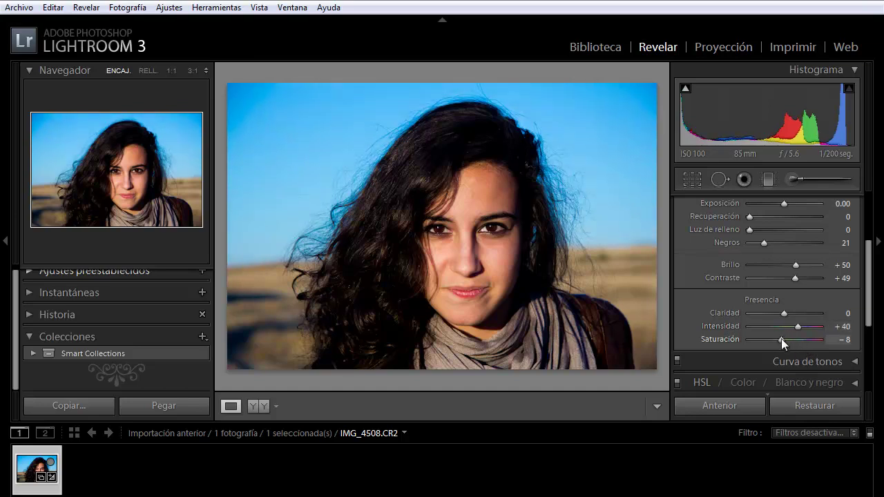
pyautogui.doubleClick(781, 339)
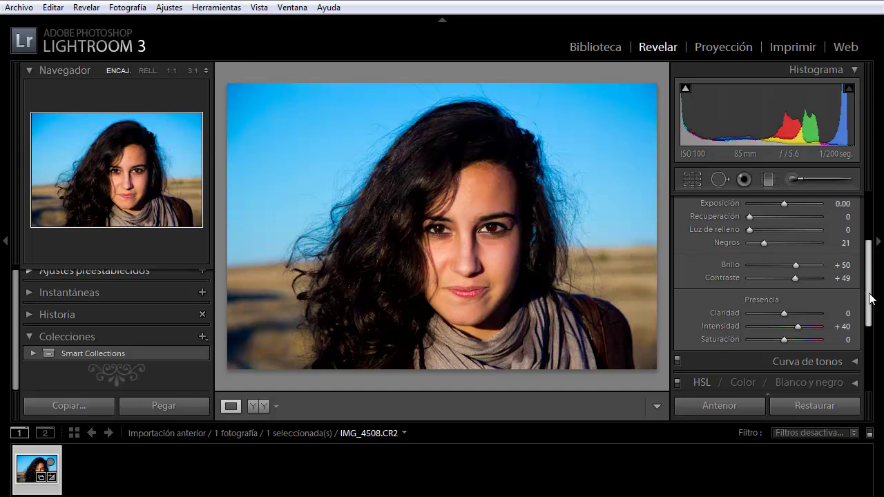
pyautogui.moveTo(870, 298)
pyautogui.mouseDown()
pyautogui.moveTo(869, 364)
pyautogui.moveTo(867, 352)
pyautogui.mouseUp()
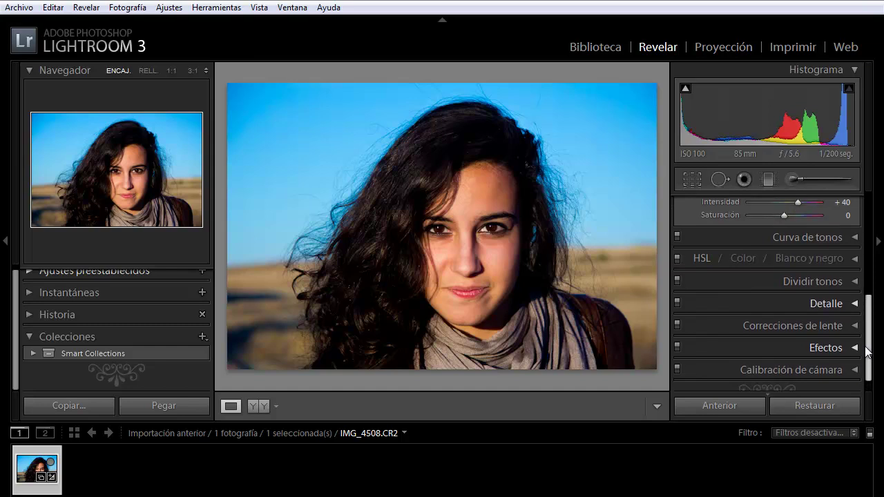
# Step: Set the HSL Blue hue to +56 to turn the sky violet
pyautogui.click(856, 281)
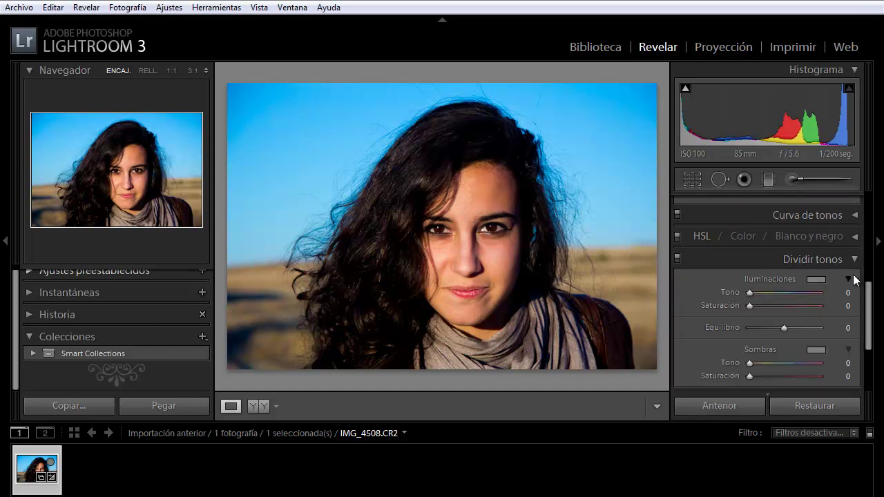
pyautogui.click(848, 279)
pyautogui.click(856, 237)
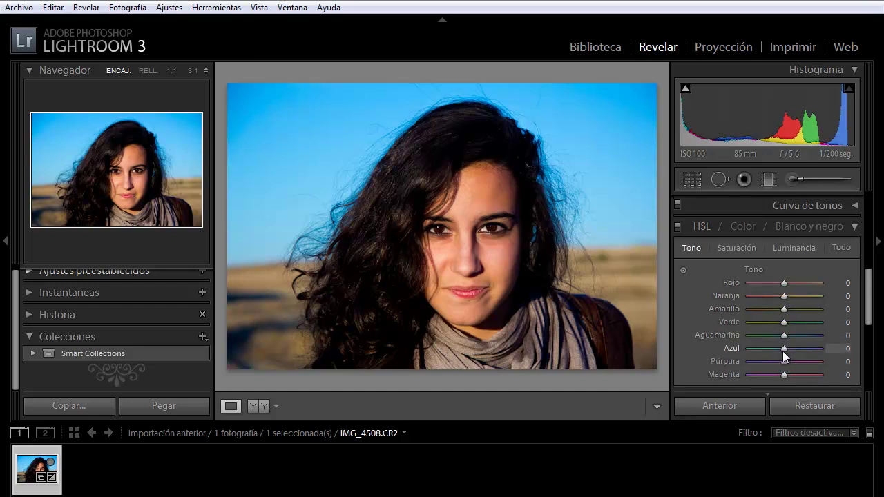
pyautogui.moveTo(783, 350); pyautogui.dragTo(823, 348)
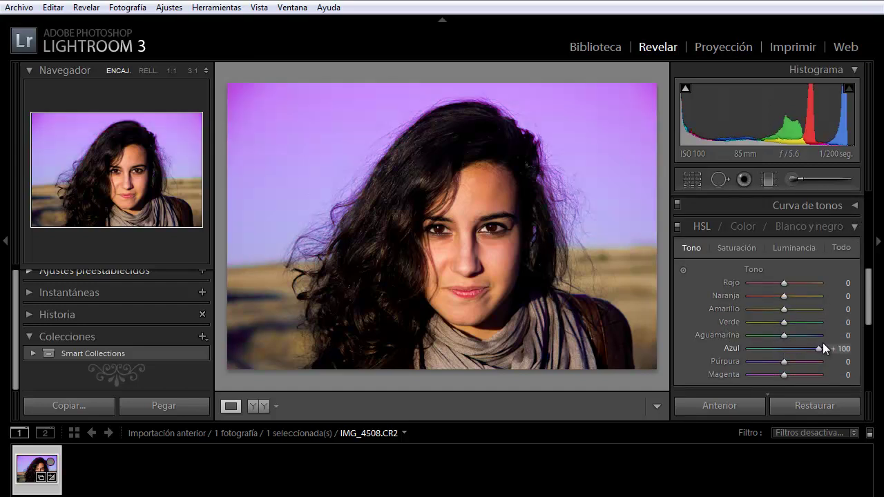
pyautogui.moveTo(822, 343); pyautogui.dragTo(802, 342)
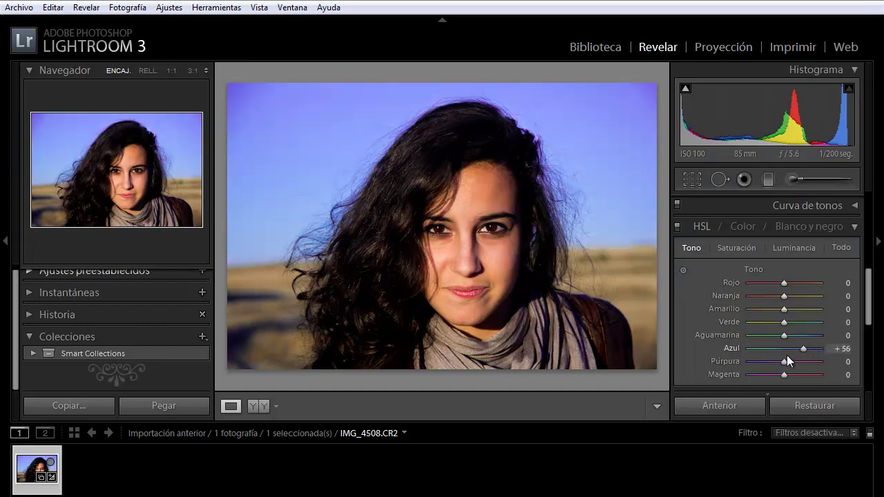
# Step: Test the Purple, Aqua and Yellow hues, resetting each back to 0
pyautogui.moveTo(784, 360); pyautogui.dragTo(731, 359)
pyautogui.doubleClick(746, 361)
pyautogui.moveTo(785, 336); pyautogui.dragTo(839, 334)
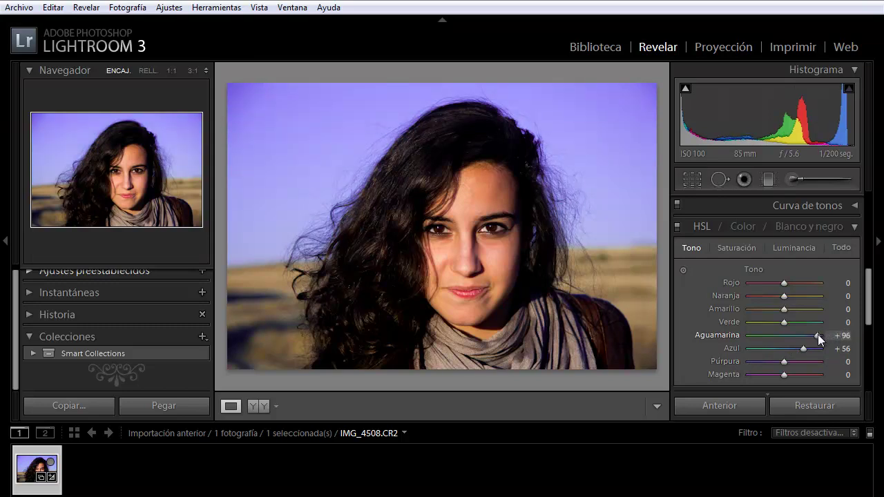
pyautogui.doubleClick(818, 334)
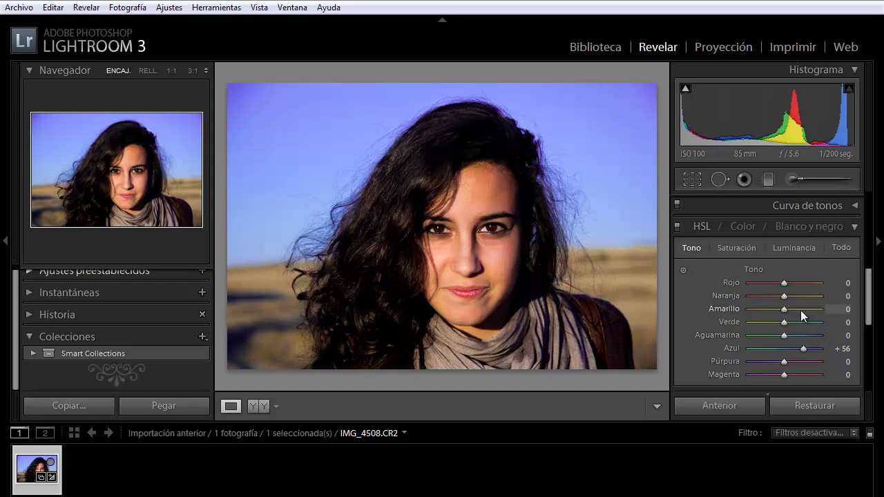
pyautogui.moveTo(785, 308)
pyautogui.mouseDown()
pyautogui.moveTo(840, 314)
pyautogui.moveTo(791, 309)
pyautogui.mouseUp()
pyautogui.moveTo(797, 310); pyautogui.dragTo(839, 312)
pyautogui.moveTo(840, 314); pyautogui.dragTo(744, 310)
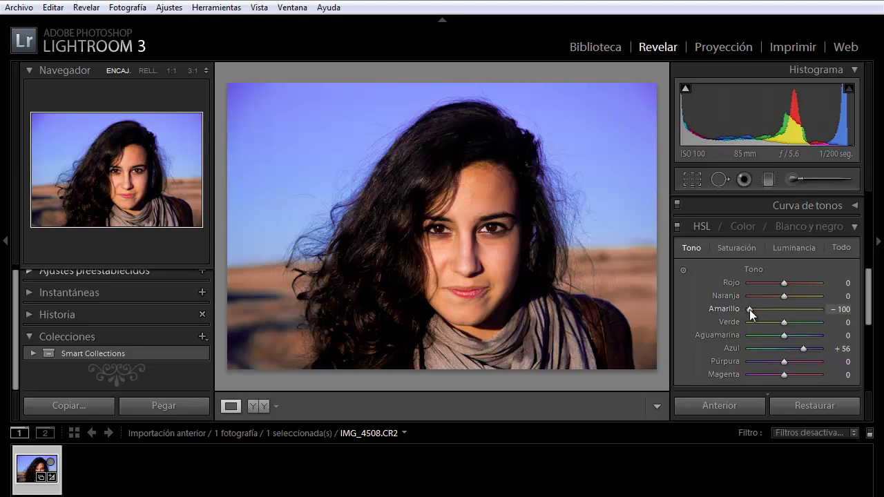
pyautogui.doubleClick(749, 309)
# Step: Apply a post-crop vignette: amount −100, midpoint 0, roundness +100, feather 100
pyautogui.click(854, 227)
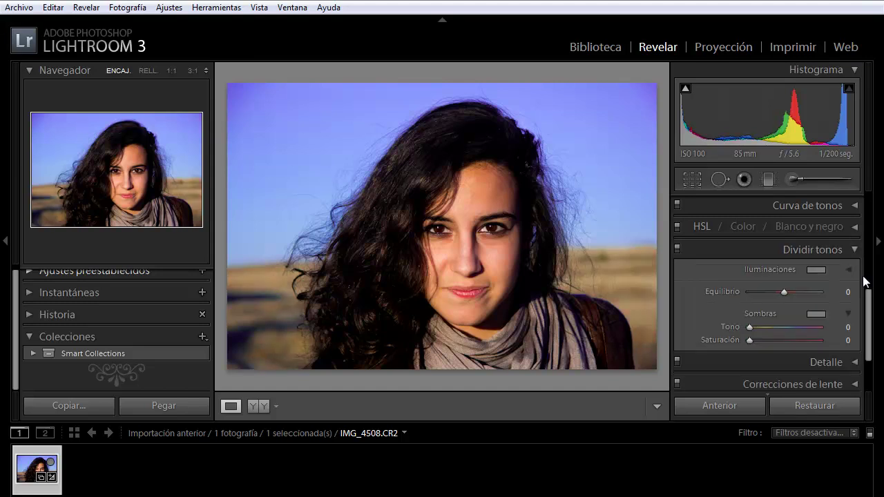
pyautogui.moveTo(870, 309); pyautogui.dragTo(868, 338)
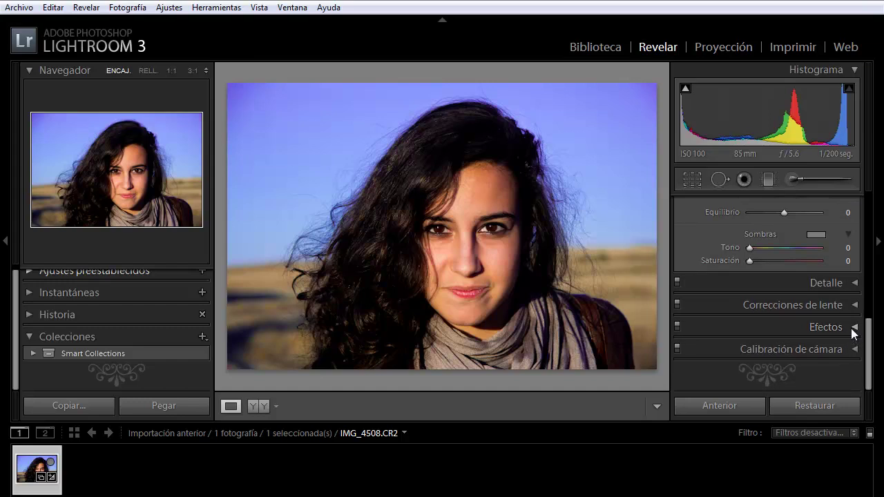
pyautogui.click(853, 327)
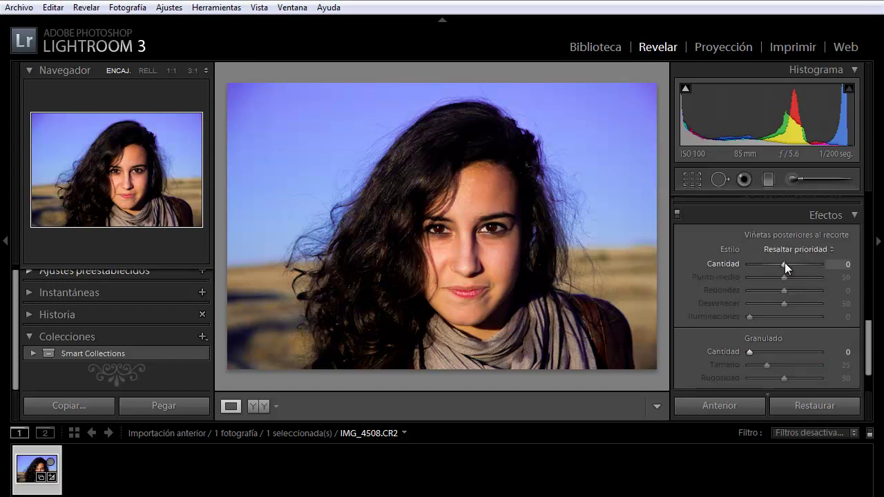
pyautogui.moveTo(785, 263)
pyautogui.mouseDown()
pyautogui.moveTo(821, 262)
pyautogui.moveTo(765, 259)
pyautogui.mouseUp()
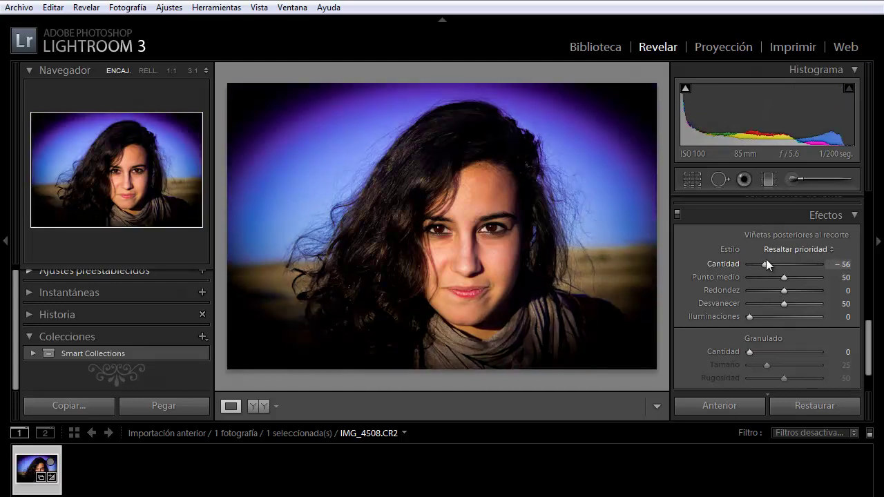
pyautogui.moveTo(766, 259); pyautogui.dragTo(742, 260)
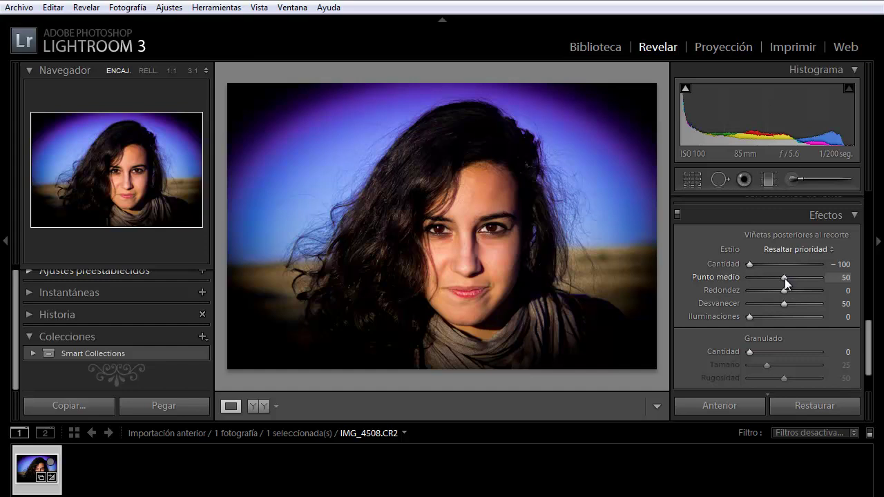
pyautogui.moveTo(784, 278); pyautogui.dragTo(739, 276)
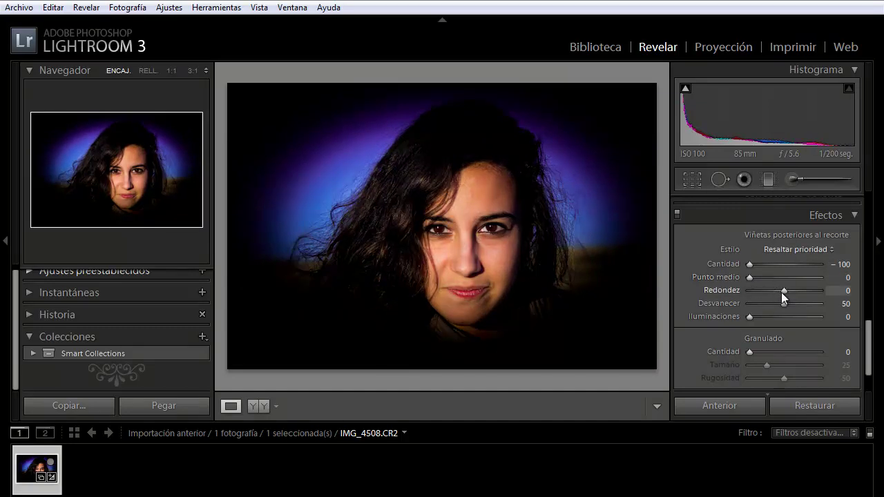
pyautogui.moveTo(782, 291); pyautogui.dragTo(818, 286)
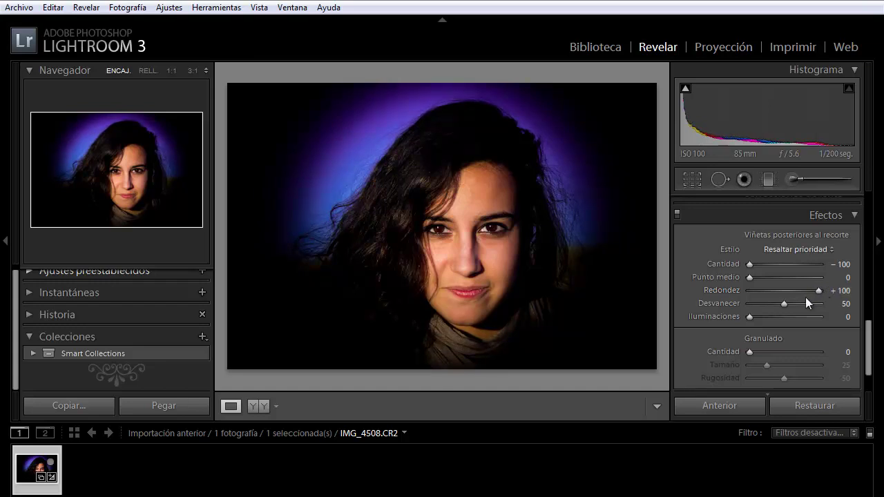
pyautogui.moveTo(783, 303)
pyautogui.mouseDown()
pyautogui.moveTo(826, 302)
pyautogui.moveTo(747, 302)
pyautogui.moveTo(826, 301)
pyautogui.mouseUp()
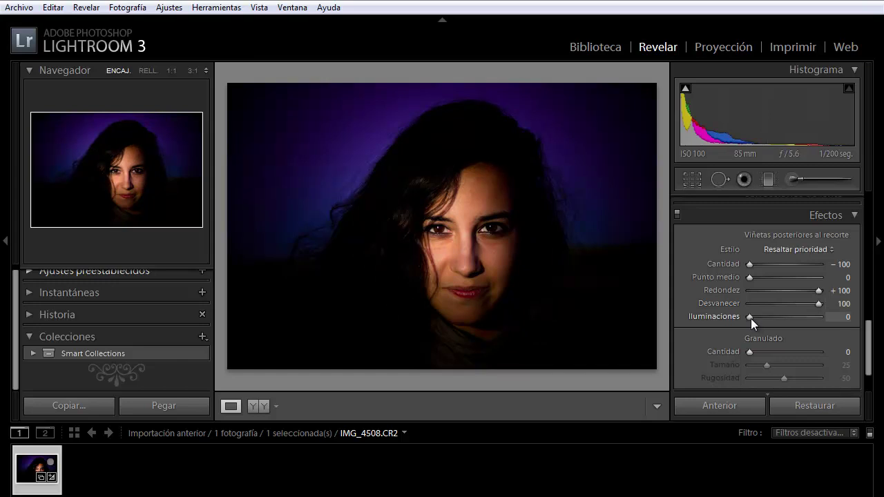
pyautogui.moveTo(750, 318)
pyautogui.mouseDown()
pyautogui.moveTo(823, 317)
pyautogui.moveTo(710, 335)
pyautogui.mouseUp()
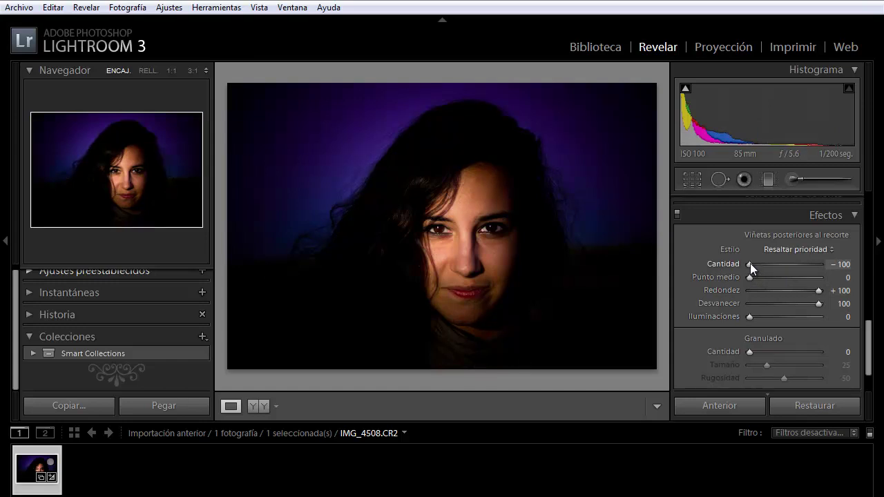
# Step: Fine-tune vignette amount and midpoint, testing highlights and resetting them to 0
pyautogui.moveTo(750, 263)
pyautogui.mouseDown()
pyautogui.moveTo(765, 265)
pyautogui.moveTo(749, 278)
pyautogui.mouseUp()
pyautogui.moveTo(751, 278); pyautogui.dragTo(767, 279)
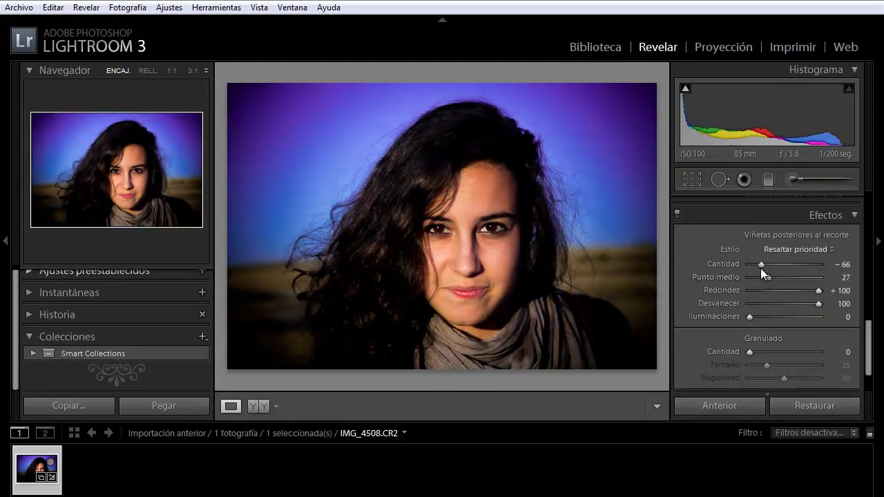
pyautogui.moveTo(764, 263); pyautogui.dragTo(755, 263)
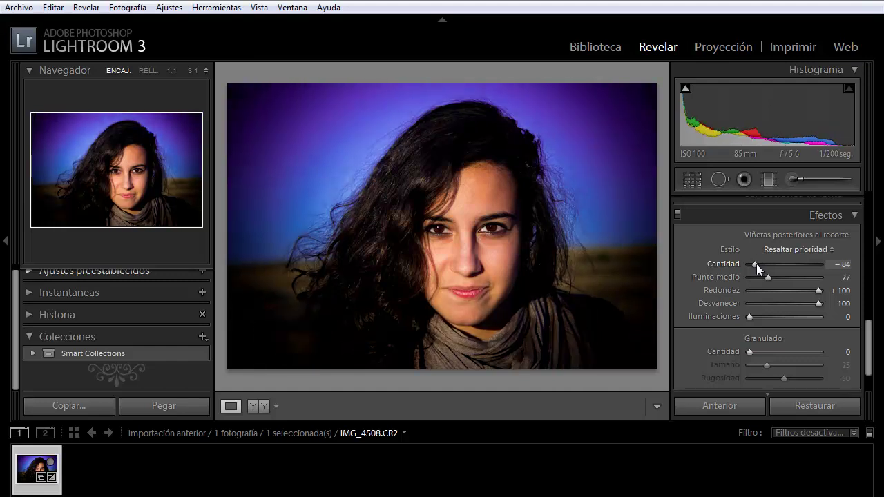
pyautogui.moveTo(755, 264)
pyautogui.mouseDown()
pyautogui.moveTo(766, 277)
pyautogui.moveTo(756, 278)
pyautogui.mouseUp()
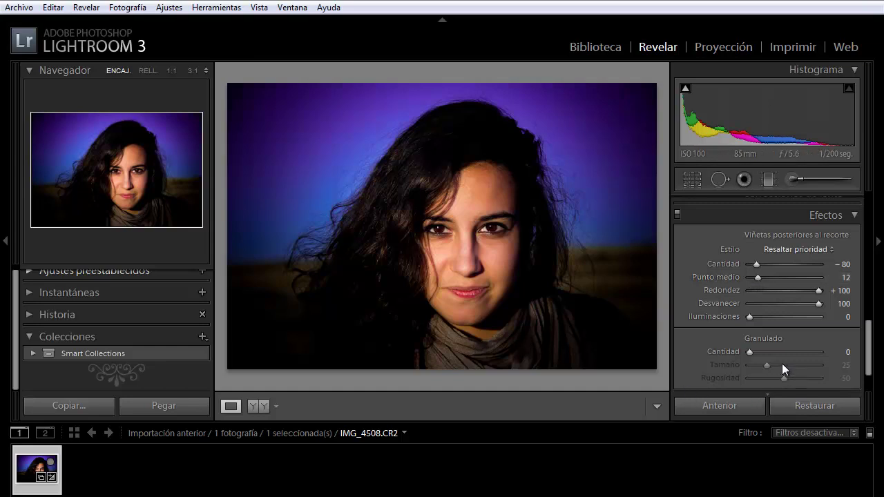
pyautogui.moveTo(748, 316)
pyautogui.mouseDown()
pyautogui.moveTo(814, 314)
pyautogui.moveTo(775, 315)
pyautogui.moveTo(805, 302)
pyautogui.moveTo(708, 311)
pyautogui.moveTo(850, 314)
pyautogui.mouseUp()
pyautogui.doubleClick(739, 316)
# Step: Settle the vignette at amount −78, midpoint 24 and select the Adjustment Brush
pyautogui.moveTo(818, 290)
pyautogui.mouseDown()
pyautogui.moveTo(780, 290)
pyautogui.moveTo(866, 295)
pyautogui.mouseUp()
pyautogui.moveTo(758, 277)
pyautogui.mouseDown()
pyautogui.moveTo(767, 278)
pyautogui.moveTo(752, 264)
pyautogui.moveTo(760, 264)
pyautogui.mouseUp()
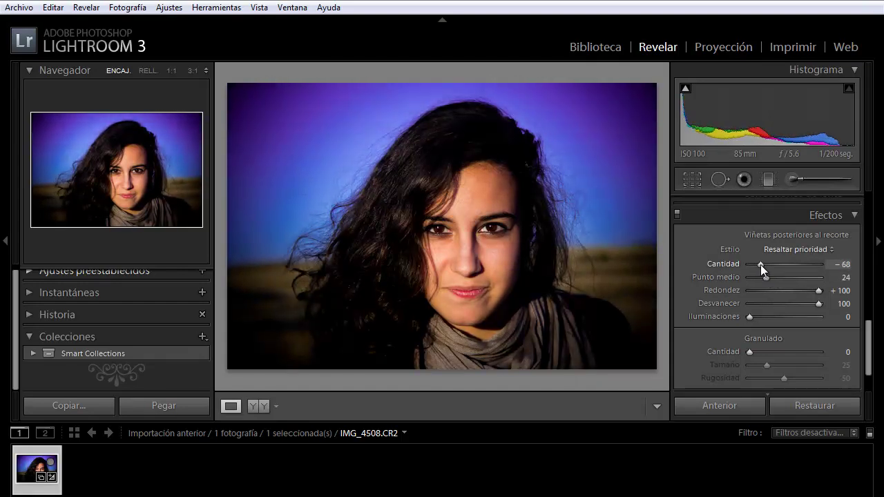
pyautogui.moveTo(760, 265); pyautogui.dragTo(756, 264)
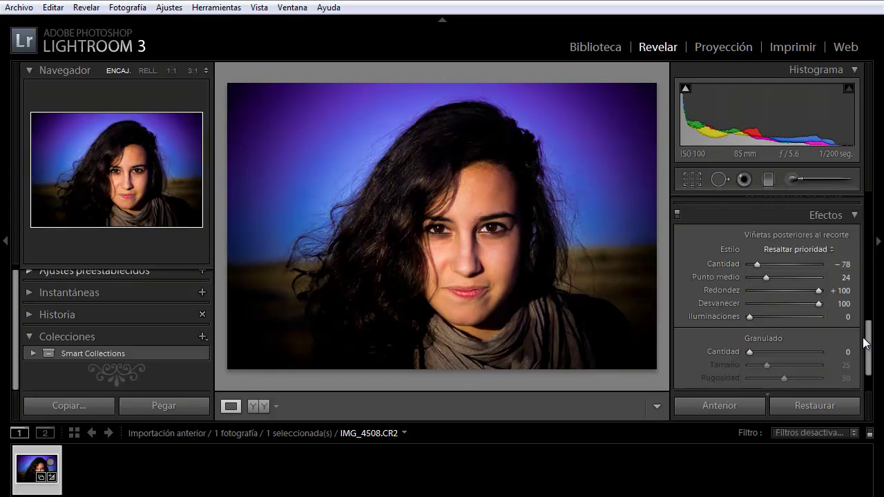
pyautogui.moveTo(868, 348); pyautogui.dragTo(868, 207)
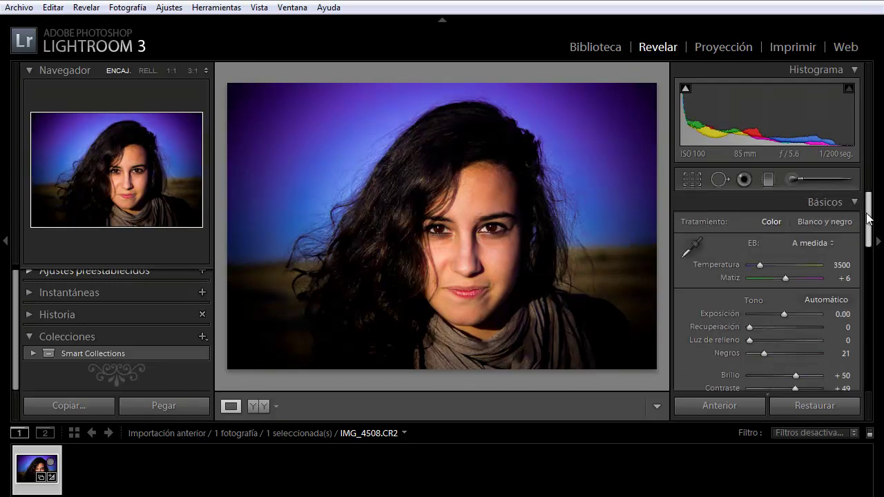
pyautogui.click(795, 182)
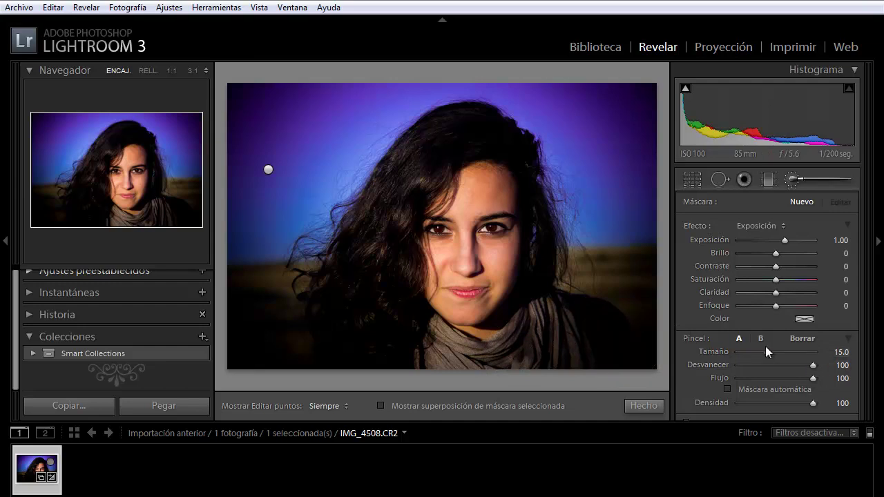
# Step: Resize the brush, reduce feather, and paint an Exposure 1.00 mask over the scarf
pyautogui.moveTo(767, 350); pyautogui.dragTo(775, 350)
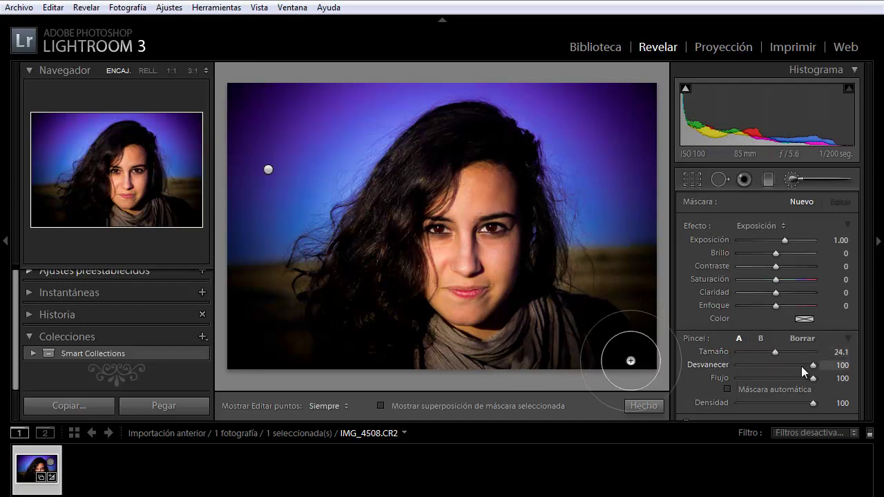
pyautogui.moveTo(811, 364)
pyautogui.mouseDown()
pyautogui.moveTo(780, 367)
pyautogui.moveTo(763, 349)
pyautogui.mouseUp()
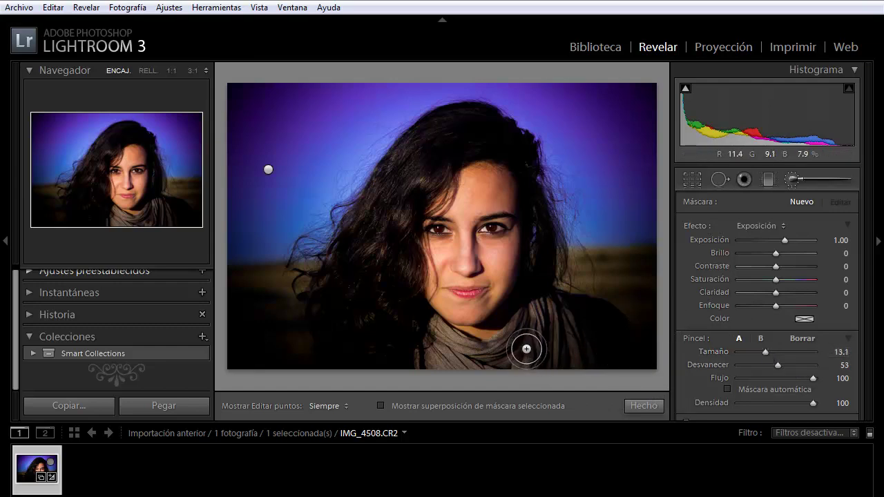
pyautogui.press('h')
pyautogui.moveTo(550, 316)
pyautogui.mouseDown()
pyautogui.moveTo(562, 338)
pyautogui.moveTo(546, 351)
pyautogui.mouseUp()
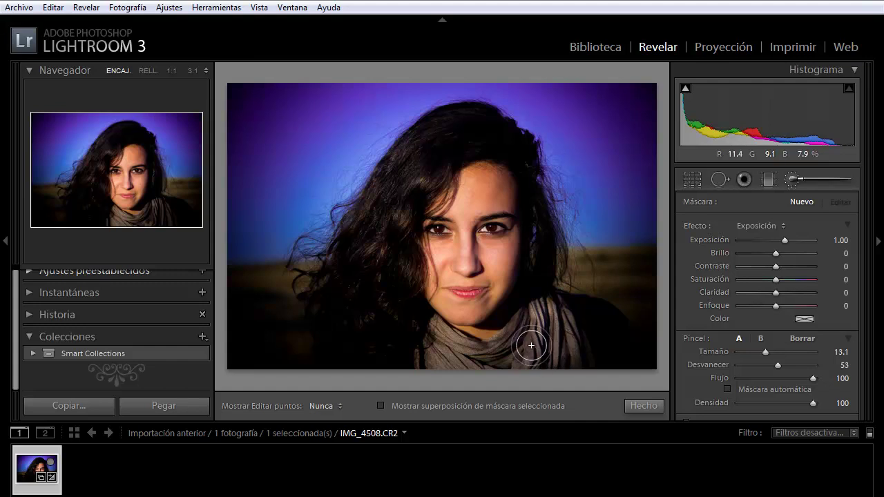
pyautogui.press('h')
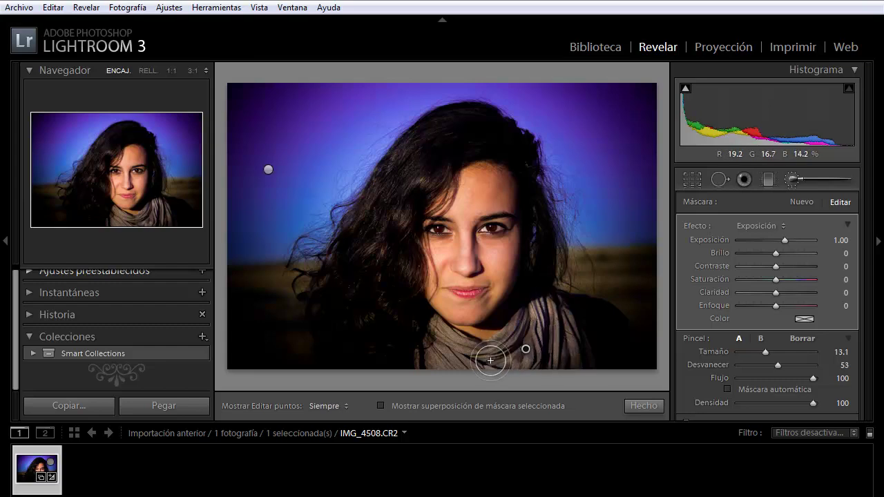
pyautogui.moveTo(490, 361); pyautogui.dragTo(442, 343)
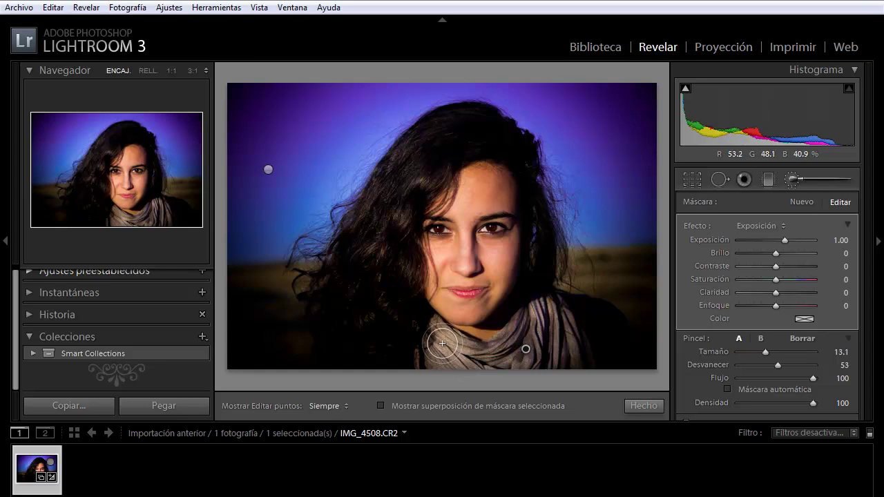
# Step: Toggle the edit pins with H so Show Edit Pins ends on Always
pyautogui.press('h')
pyautogui.press('h')
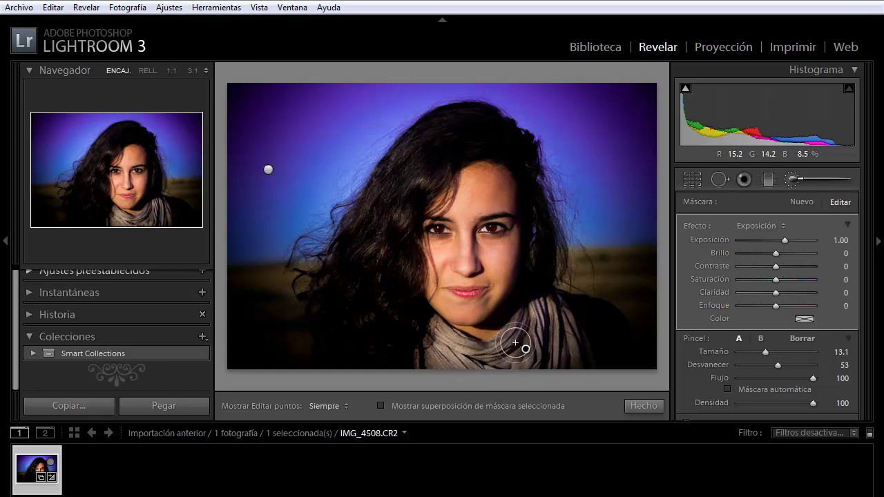
pyautogui.press('h')
pyautogui.press('h')
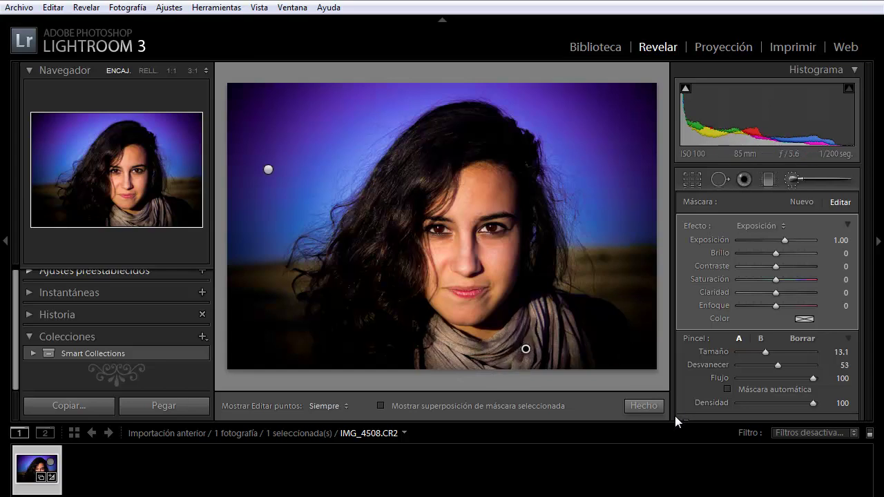
pyautogui.press('h')
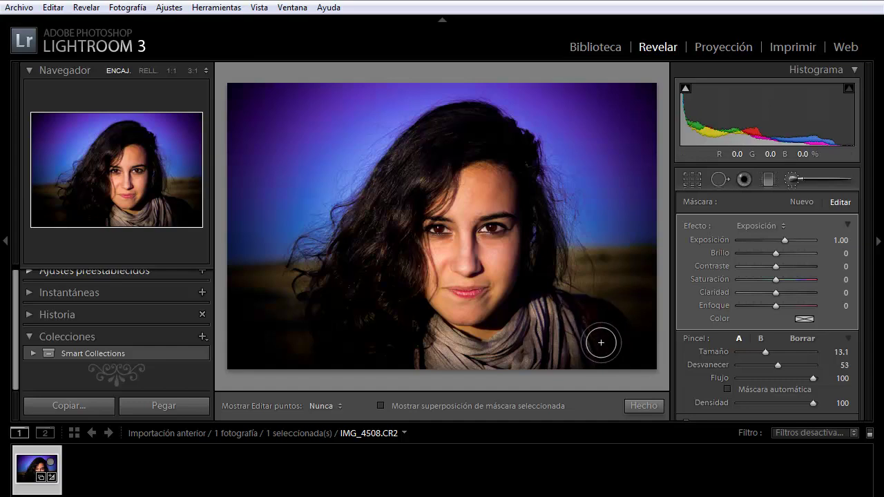
pyautogui.press('h')
pyautogui.press('h')
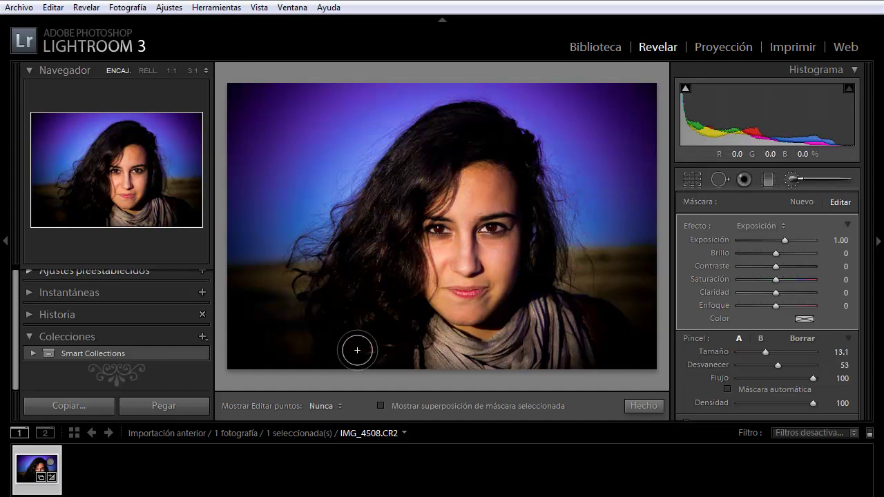
pyautogui.press('h')
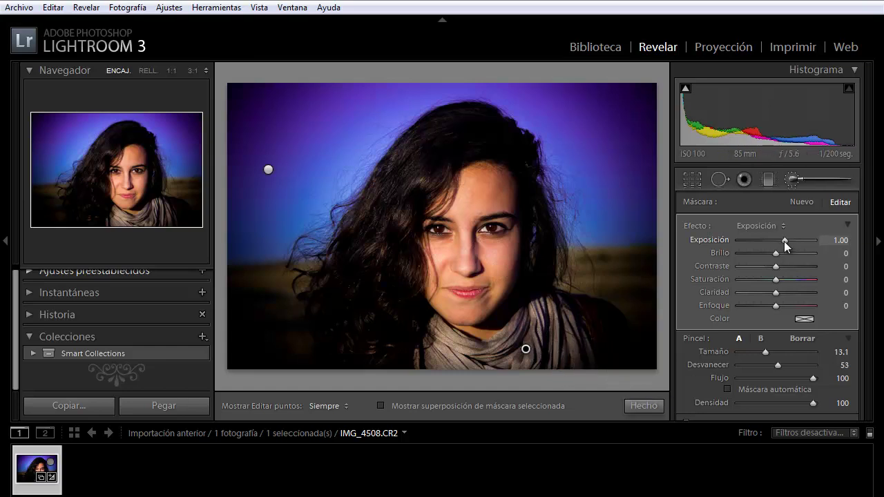
# Step: Set the scarf mask to Exposure 0.91 and Clarity 66, with Sharpness reset to 0
pyautogui.moveTo(784, 241); pyautogui.dragTo(783, 243)
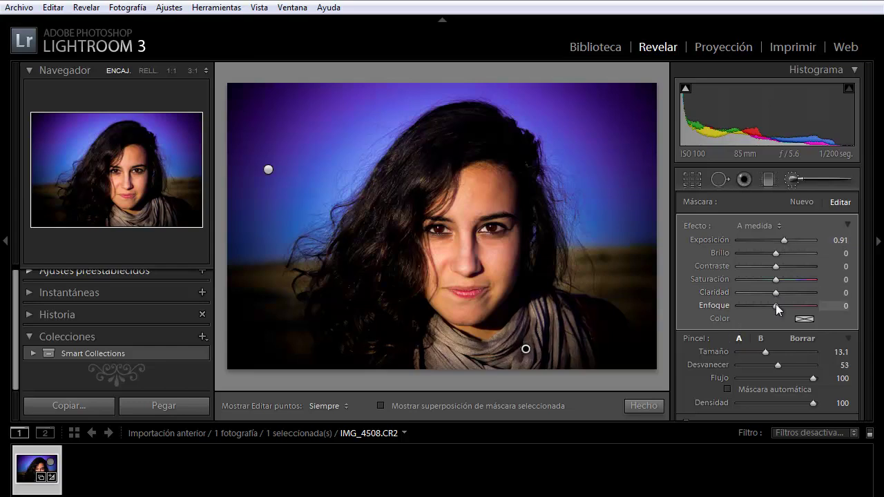
pyautogui.moveTo(776, 304)
pyautogui.mouseDown()
pyautogui.moveTo(712, 304)
pyautogui.moveTo(872, 325)
pyautogui.mouseUp()
pyautogui.doubleClick(809, 307)
pyautogui.moveTo(778, 293); pyautogui.dragTo(815, 292)
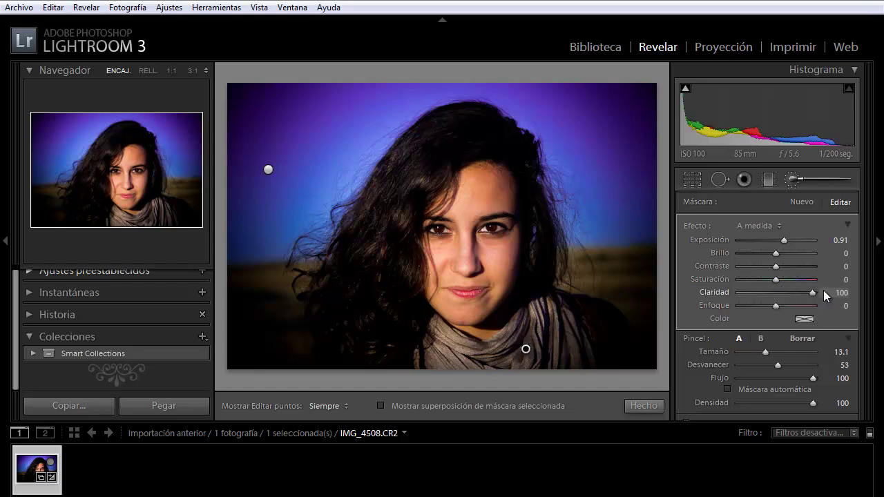
pyautogui.moveTo(812, 292)
pyautogui.mouseDown()
pyautogui.moveTo(799, 291)
pyautogui.moveTo(814, 278)
pyautogui.moveTo(726, 269)
pyautogui.moveTo(775, 277)
pyautogui.mouseUp()
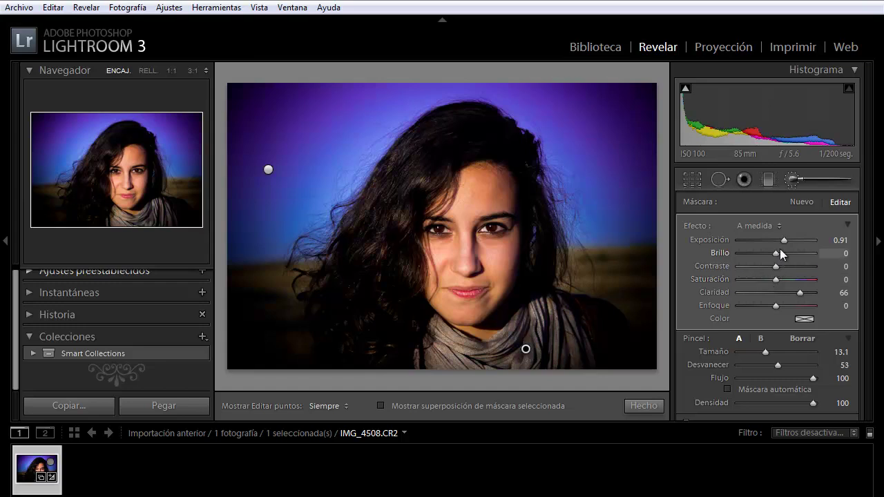
# Step: Close the Adjustment Brush with Done and return to the Basic panel
pyautogui.click(653, 405)
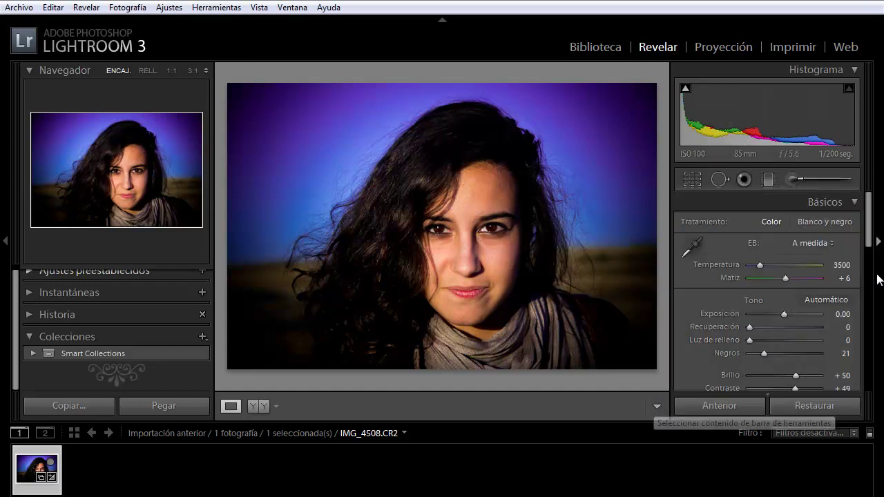
pyautogui.moveTo(869, 234)
pyautogui.mouseDown()
pyautogui.moveTo(869, 420)
pyautogui.moveTo(867, 149)
pyautogui.mouseUp()
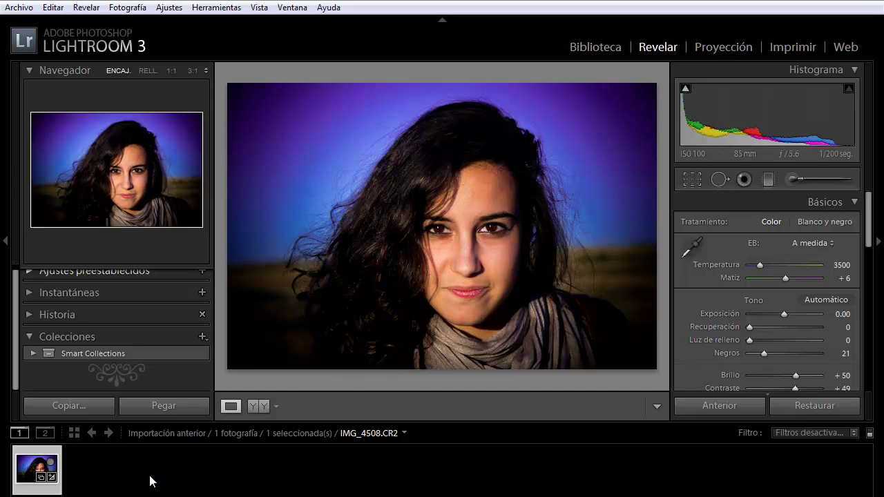
# Step: Export the filmstrip photo to the Desktop into subfolder 'prueba 1'
pyautogui.rightClick(35, 471)
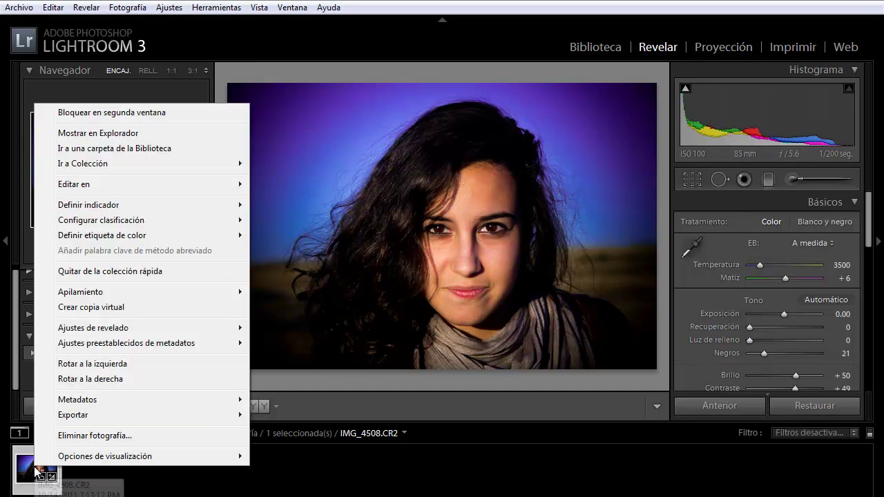
pyautogui.moveTo(124, 414)
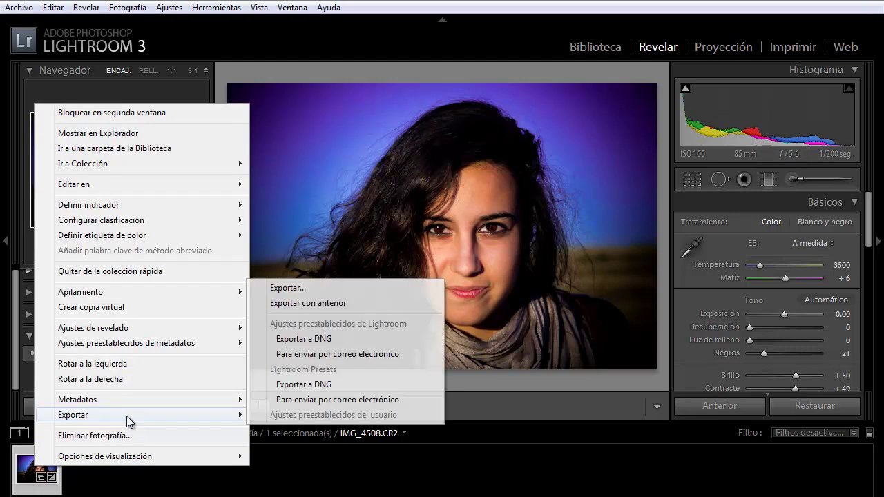
pyautogui.click(322, 290)
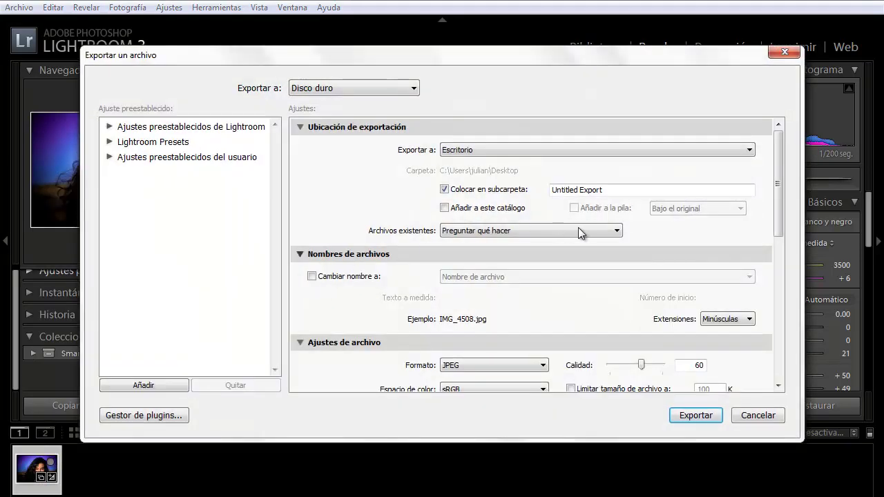
pyautogui.click(550, 150)
pyautogui.click(557, 151)
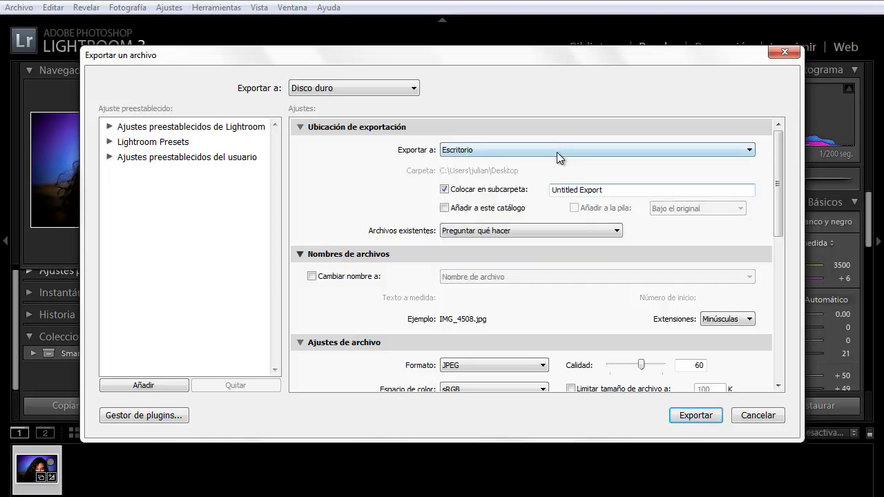
pyautogui.doubleClick(620, 190)
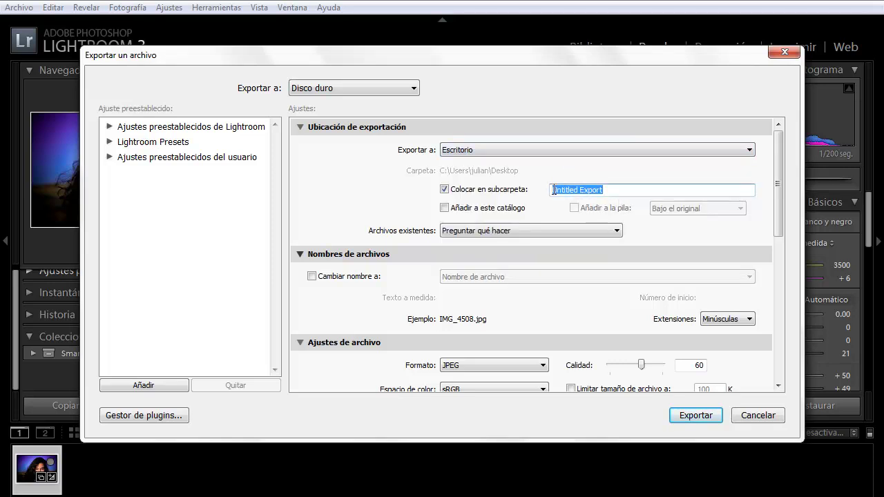
pyautogui.write('pru')
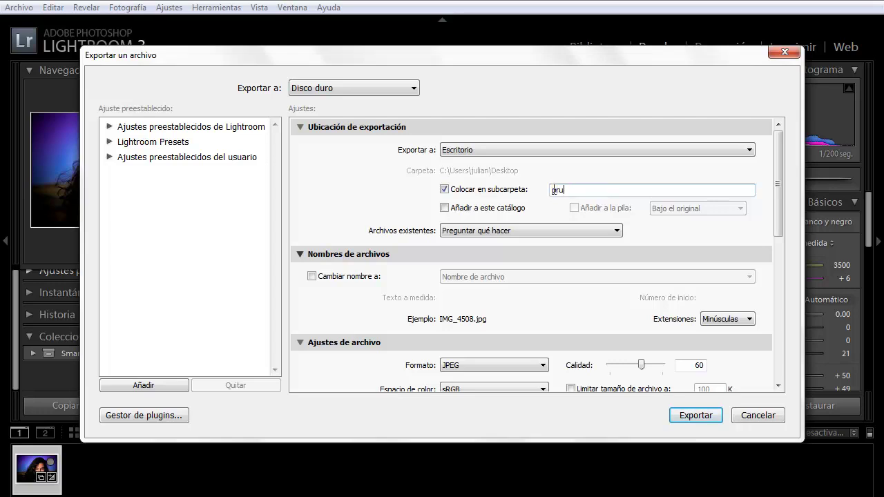
pyautogui.write('eba 1')
# Step: Keep JPEG format, set Quality to 100 and resolution to 240 pixels per inch
pyautogui.moveTo(778, 219); pyautogui.dragTo(780, 265)
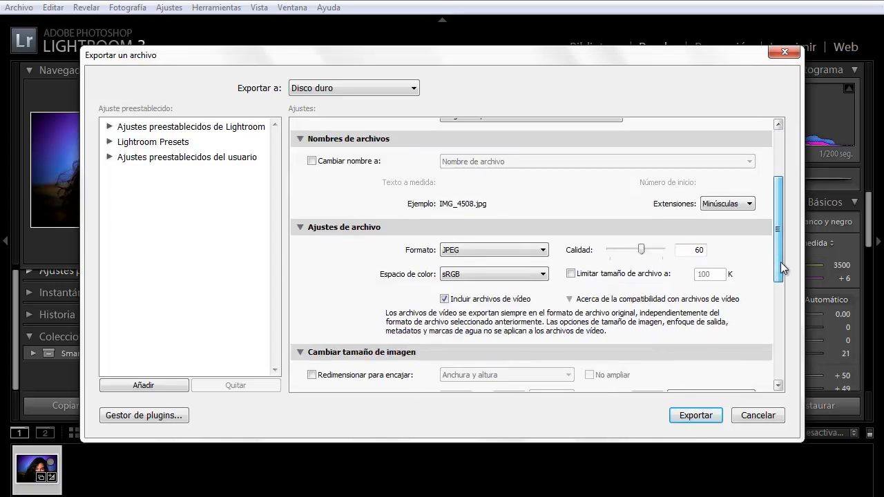
pyautogui.click(516, 249)
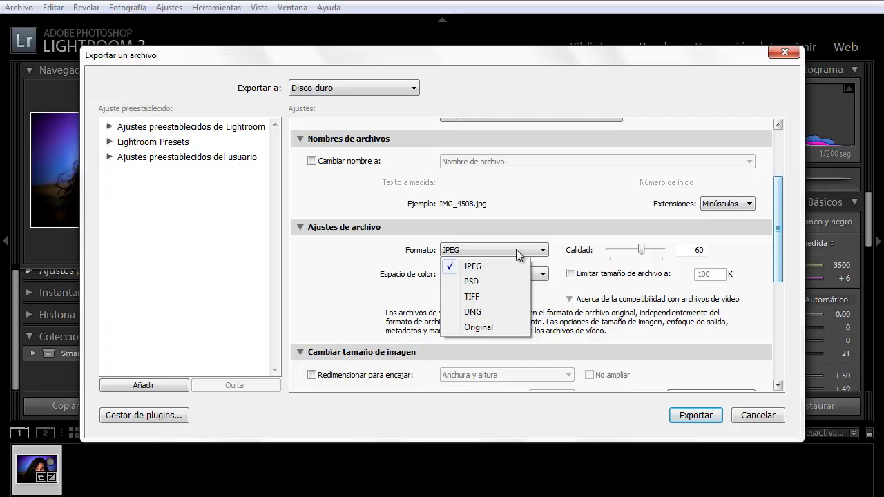
pyautogui.click(516, 249)
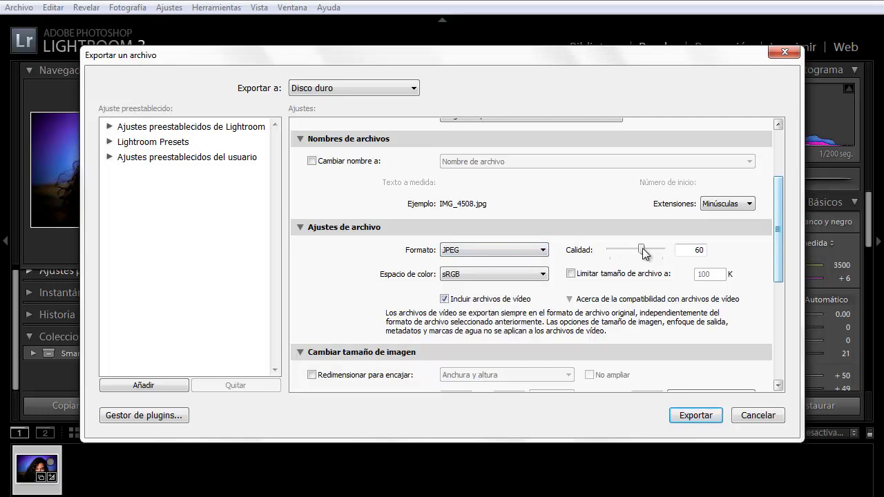
pyautogui.moveTo(642, 251); pyautogui.dragTo(700, 250)
pyautogui.moveTo(779, 239); pyautogui.dragTo(780, 270)
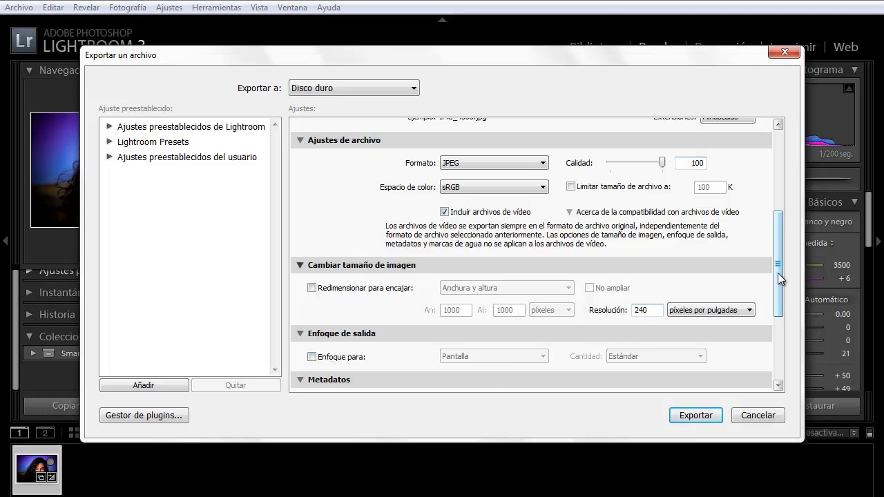
pyautogui.moveTo(778, 278)
pyautogui.mouseDown()
pyautogui.moveTo(780, 297)
pyautogui.moveTo(785, 279)
pyautogui.mouseUp()
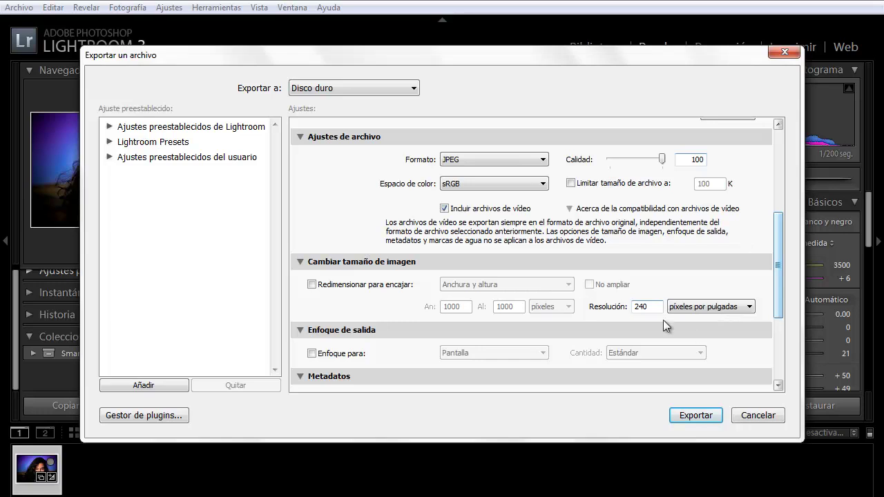
pyautogui.click(708, 307)
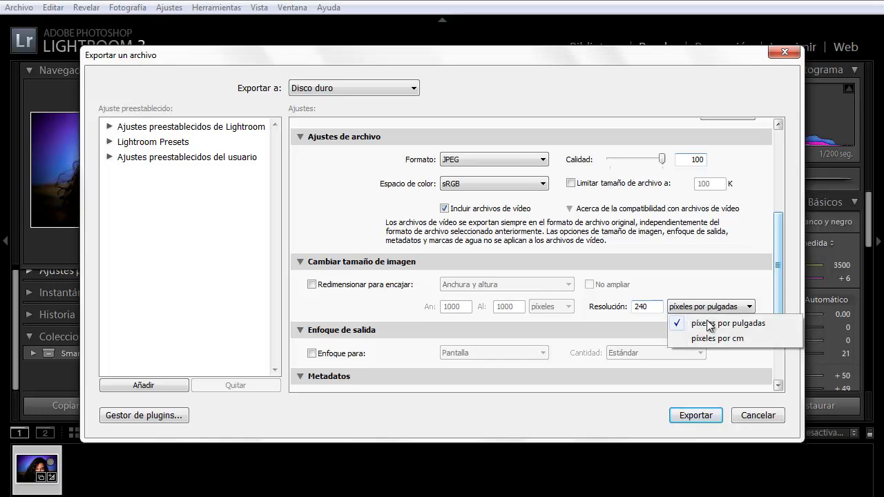
pyautogui.click(635, 263)
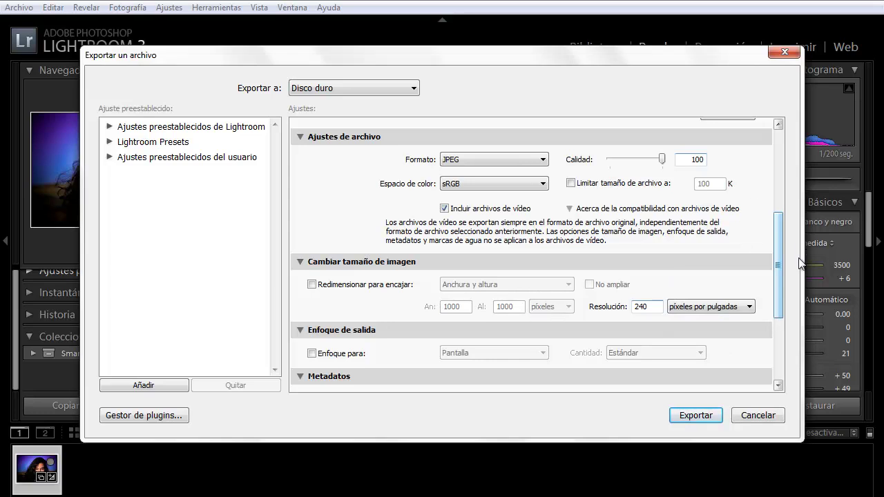
pyautogui.moveTo(778, 269); pyautogui.dragTo(779, 203)
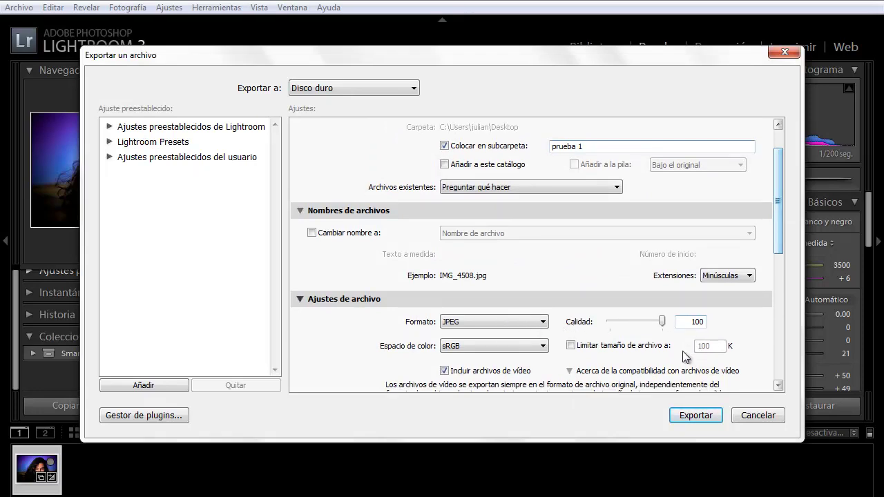
# Step: Leave the file-size limit off and export IMG_4508 as a JPEG
pyautogui.click(570, 345)
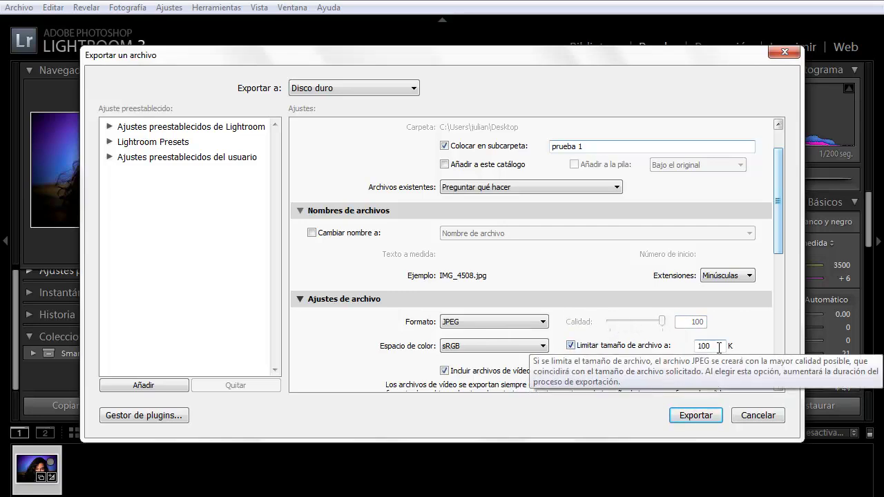
pyautogui.click(571, 345)
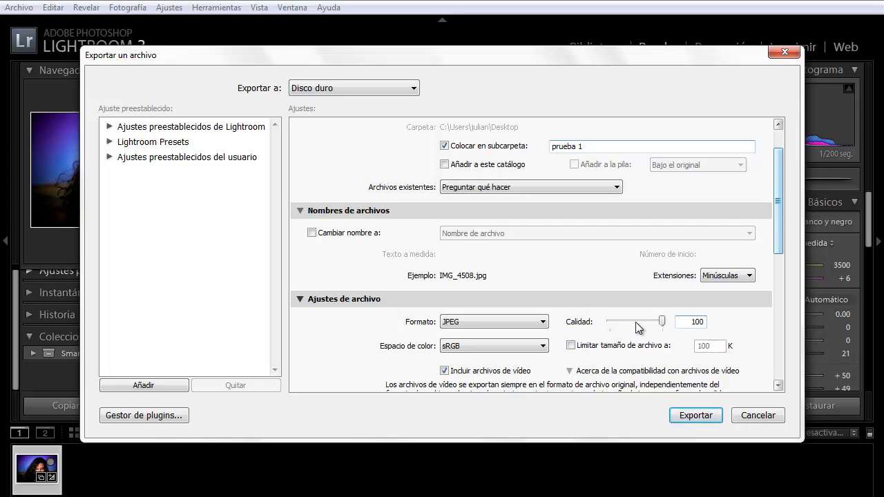
pyautogui.click(684, 419)
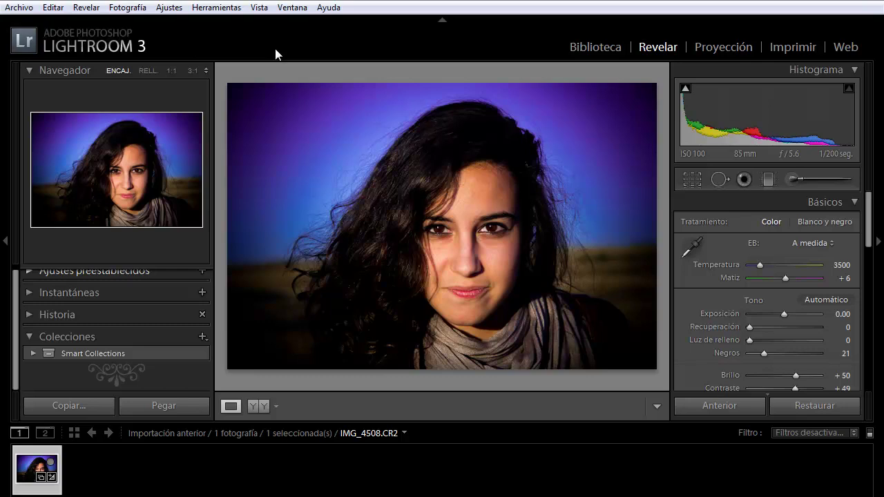
# Step: Close Lightroom and open the exported IMG_4508.jpg from the desktop's prueba 1 folder
pyautogui.click(867, 2)
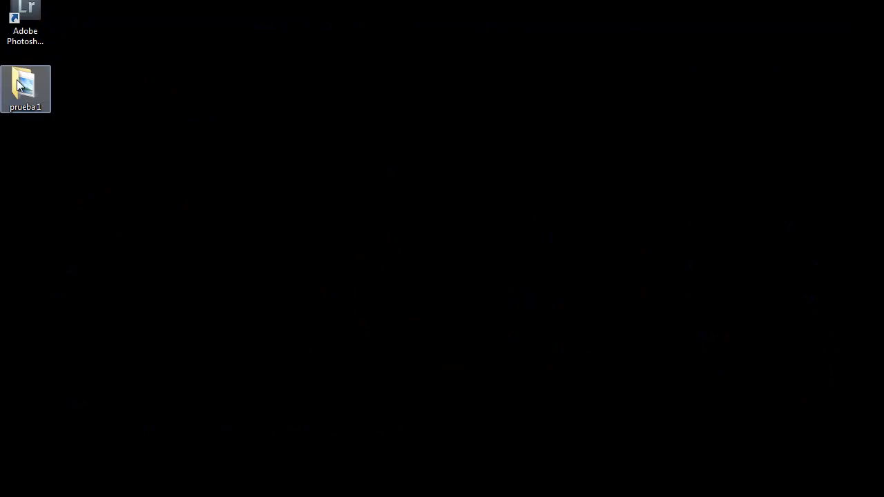
pyautogui.doubleClick(19, 84)
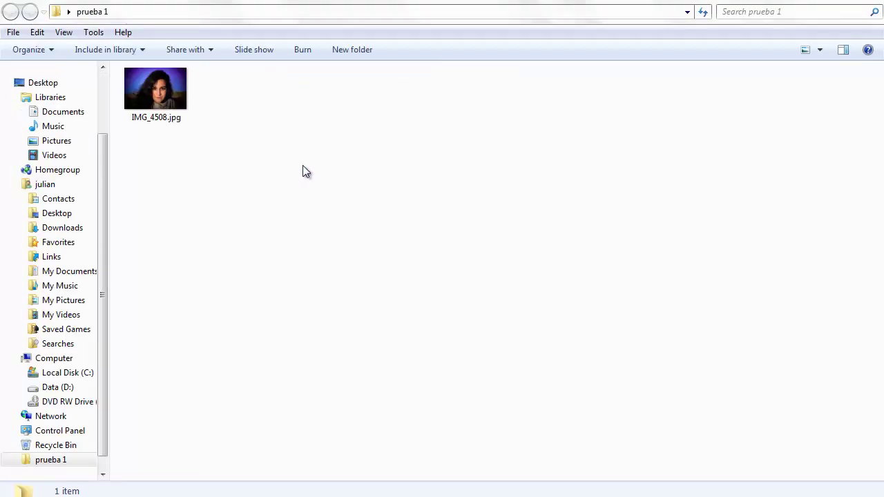
pyautogui.click(144, 90)
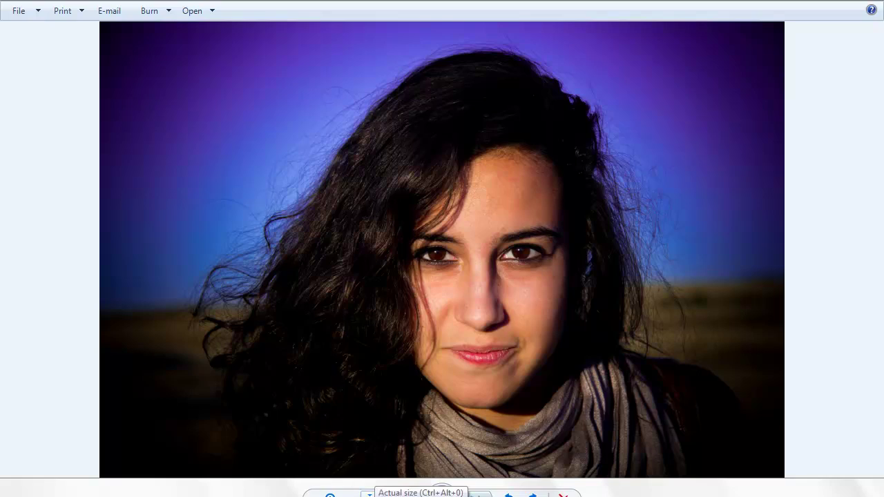
# Step: Inspect the exported portrait's forehead at actual size, refit it, then close Photo Viewer
pyautogui.click(369, 494)
pyautogui.moveTo(709, 172); pyautogui.dragTo(590, 458)
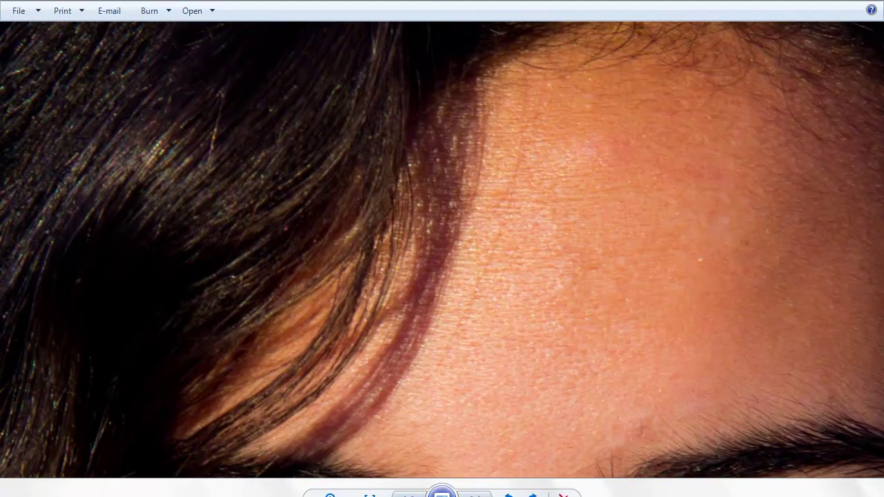
pyautogui.click(369, 494)
pyautogui.click(873, 4)
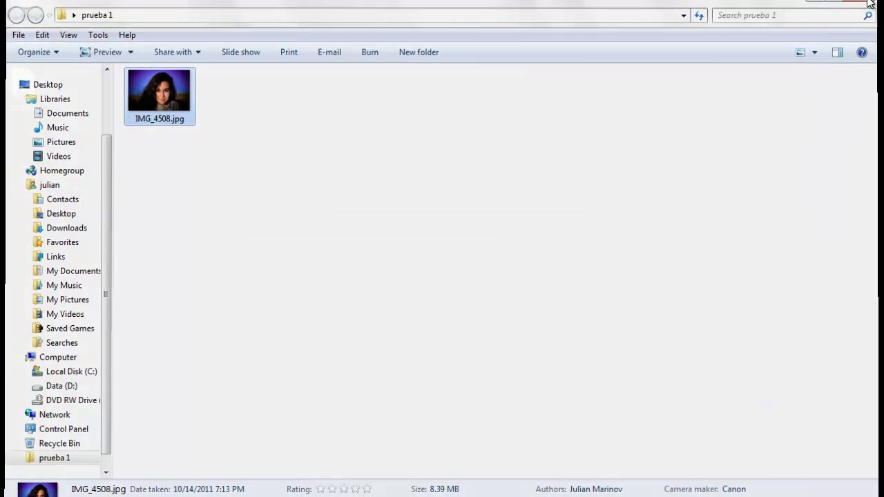
# Step: Close the prueba 1 Explorer window to return to the desktop
pyautogui.click(873, 4)
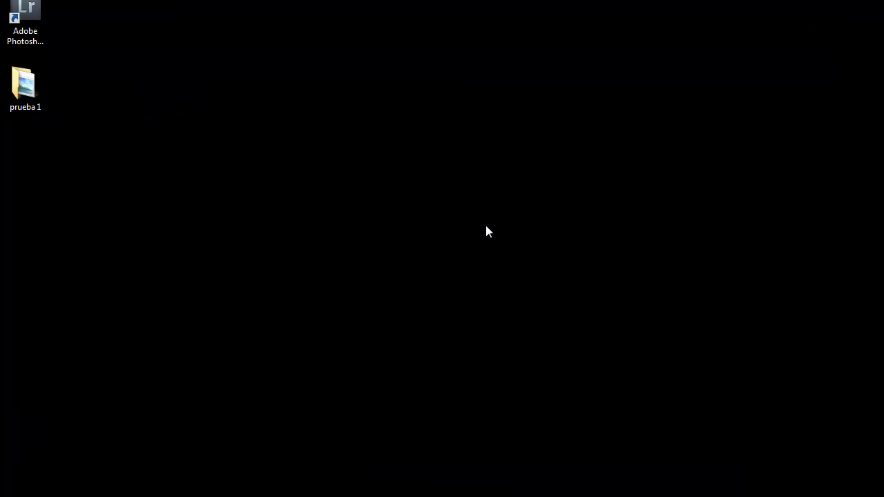